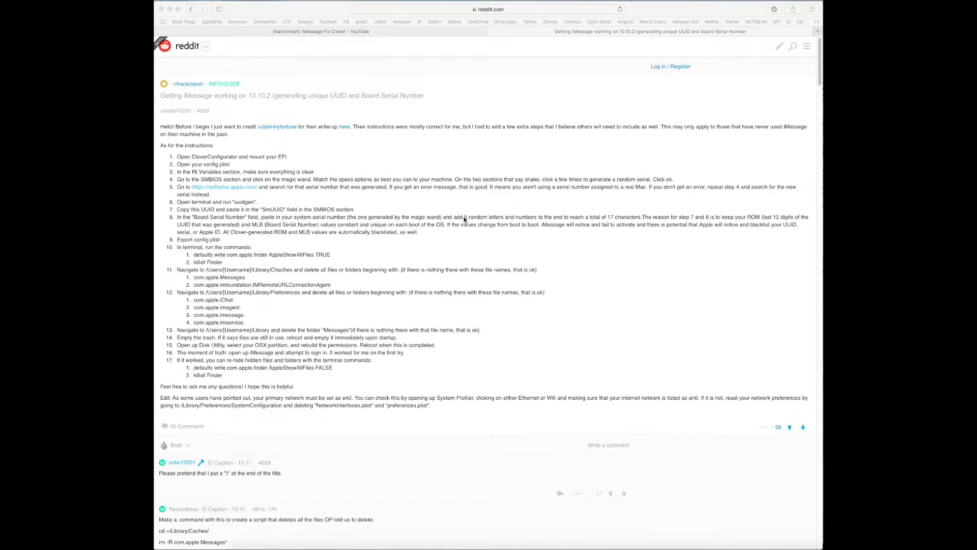
Step: Highlight step 8's 'add 5 random letters and numbers…17 characters' text, then switch to config.plist
click(458, 218)
drag(454, 218, 642, 214)
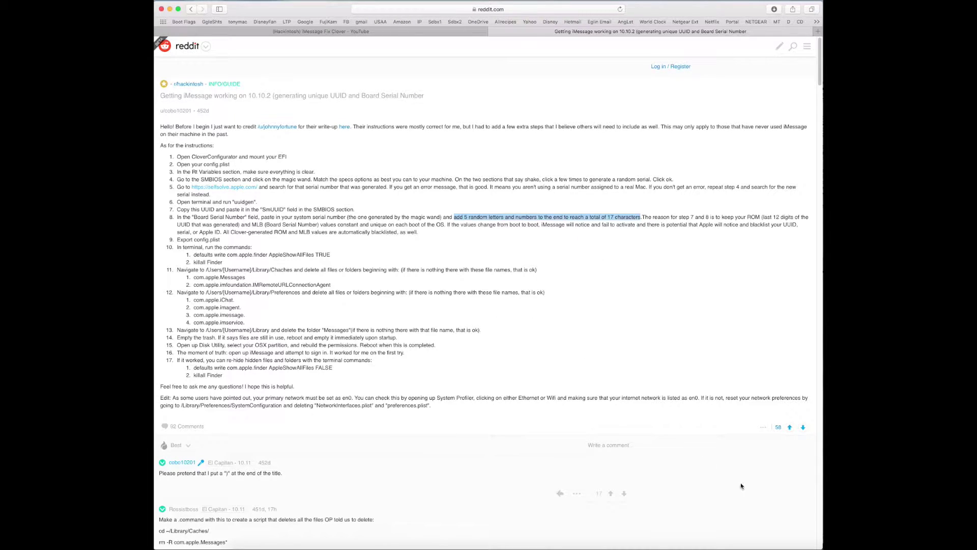
key(super+Tab)
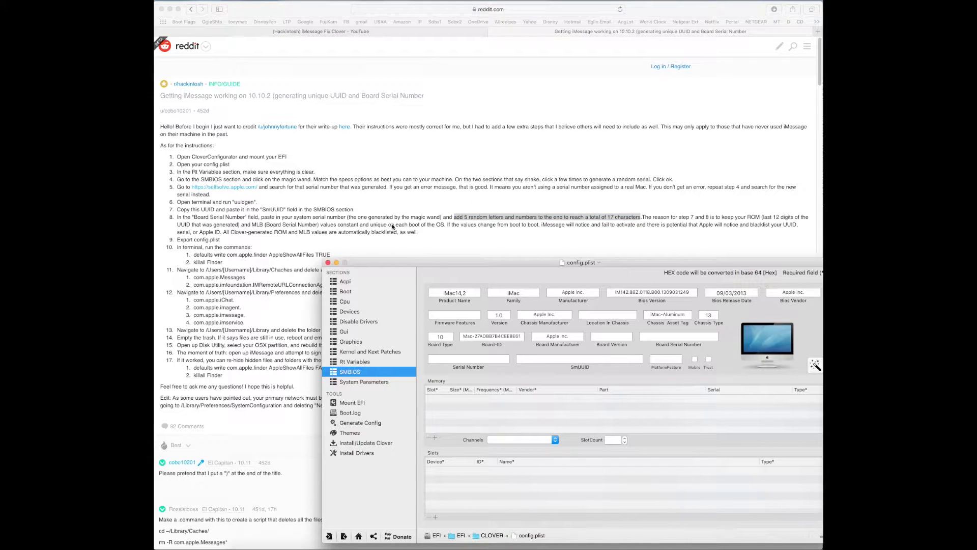
Step: Show the Mount EFI panel and open config.plist from EFI > EFI > CLOVER via File > Open
drag(382, 260, 293, 56)
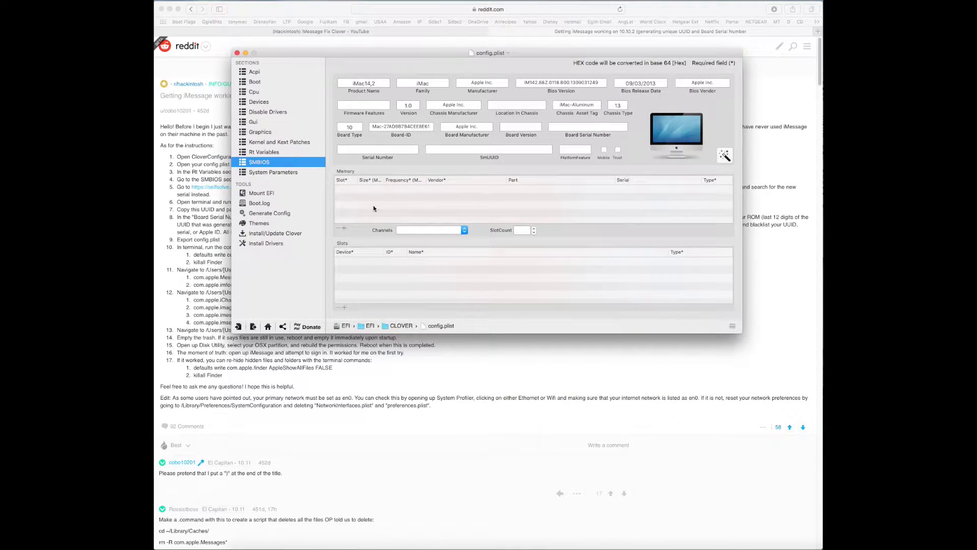
click(261, 193)
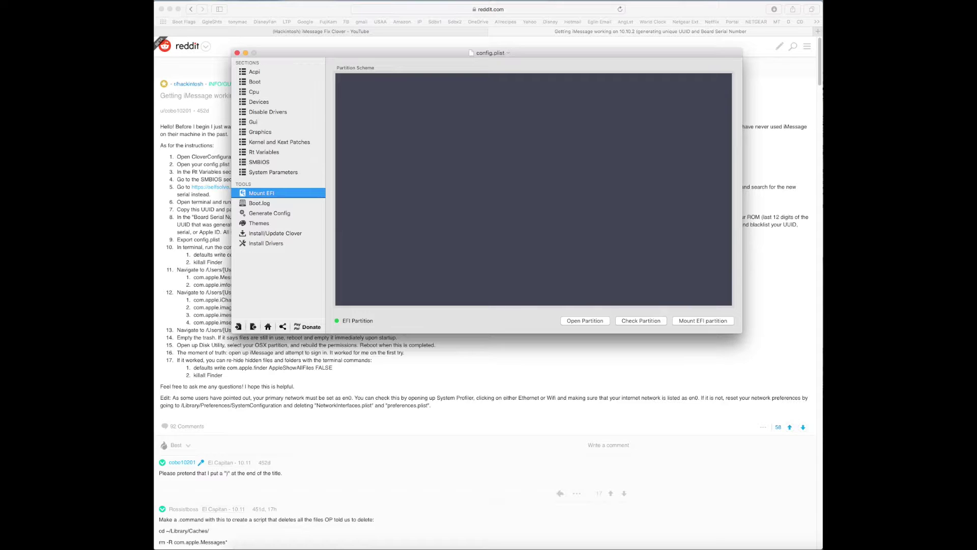
click(240, 1)
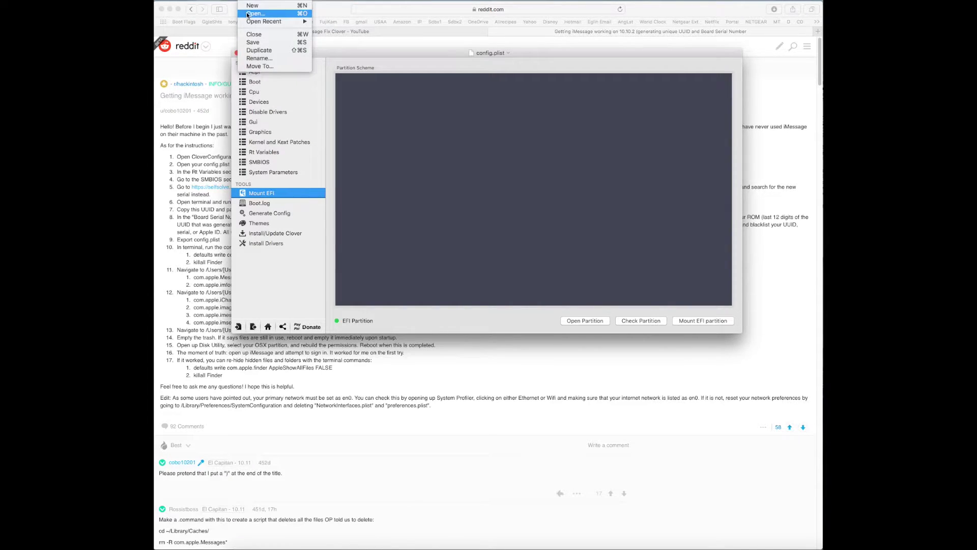
click(250, 13)
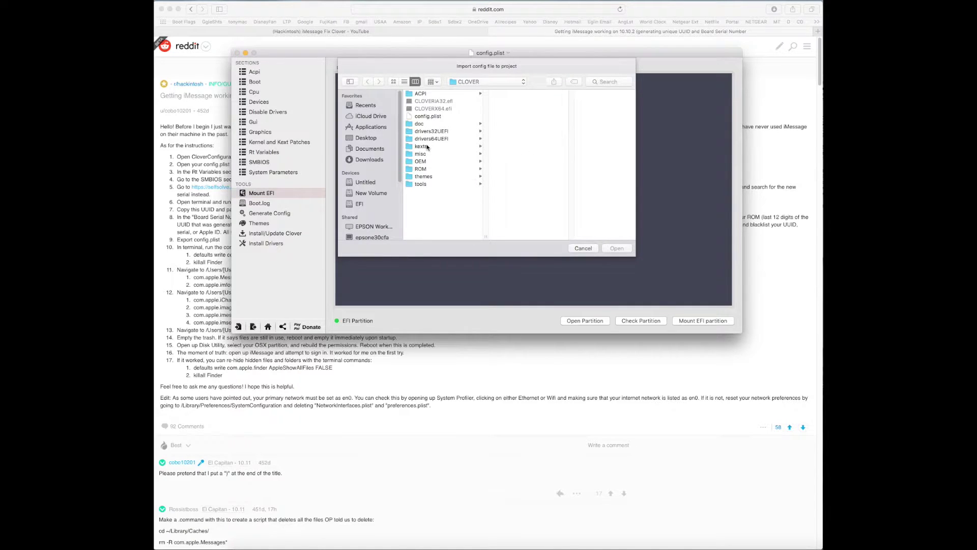
click(360, 204)
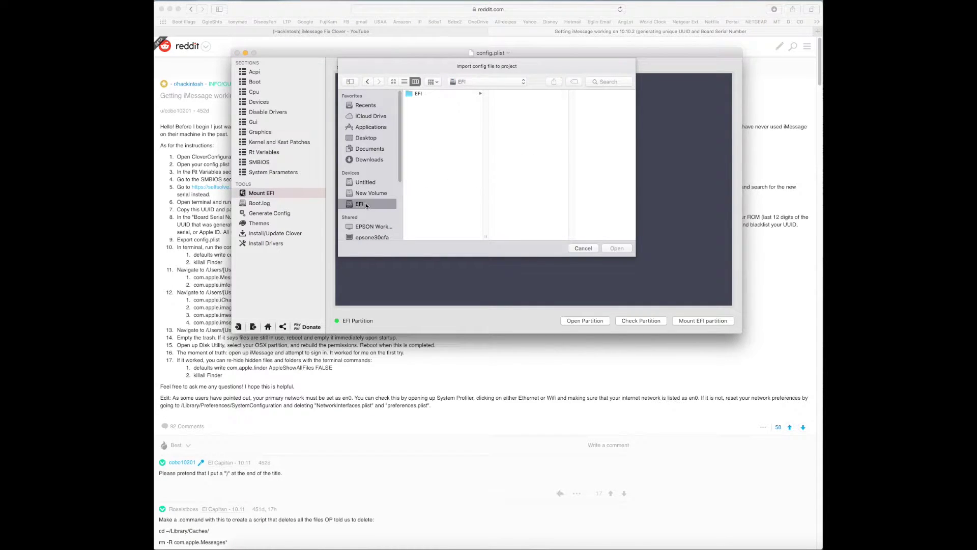
click(419, 96)
click(518, 108)
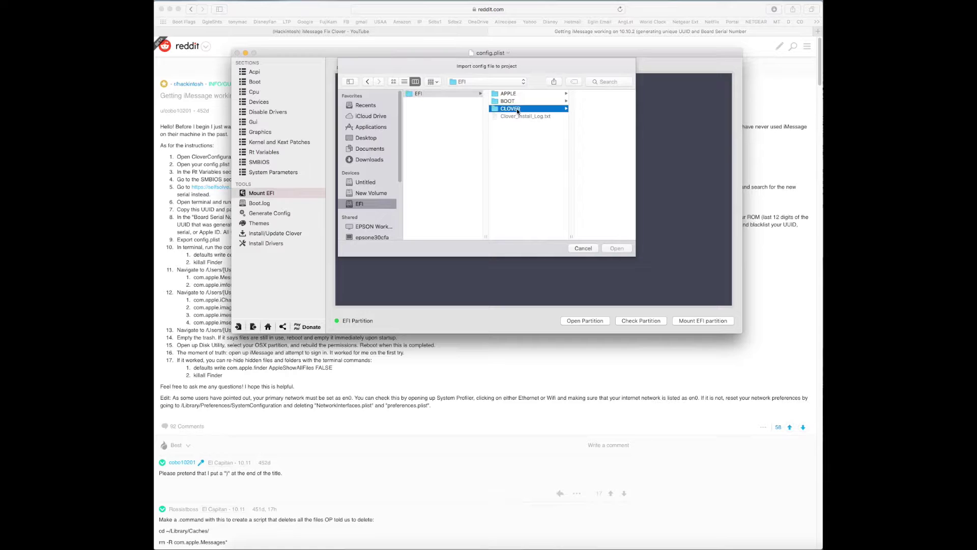
double_click(568, 117)
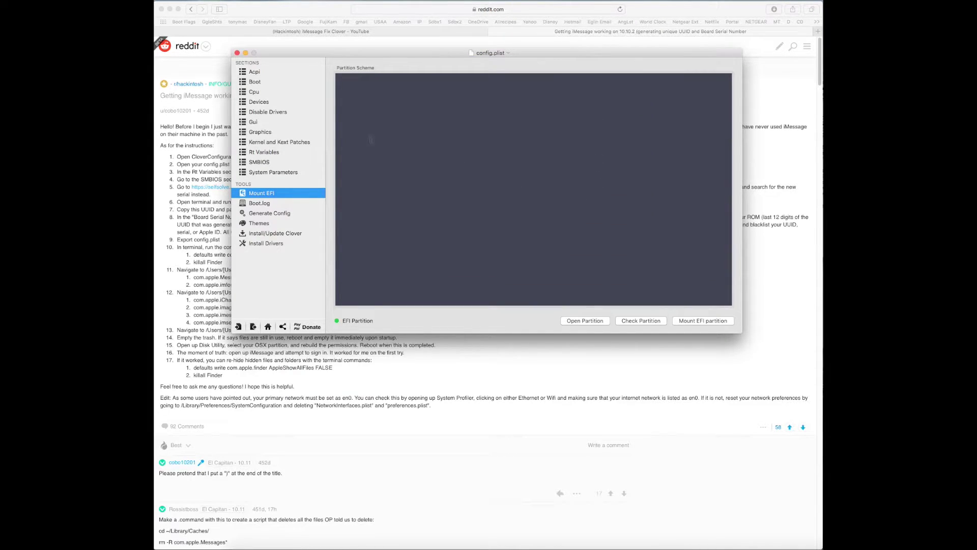
Step: Inspect config.plist's SMBIOS fields, then switch to the Rt Variables section
click(262, 162)
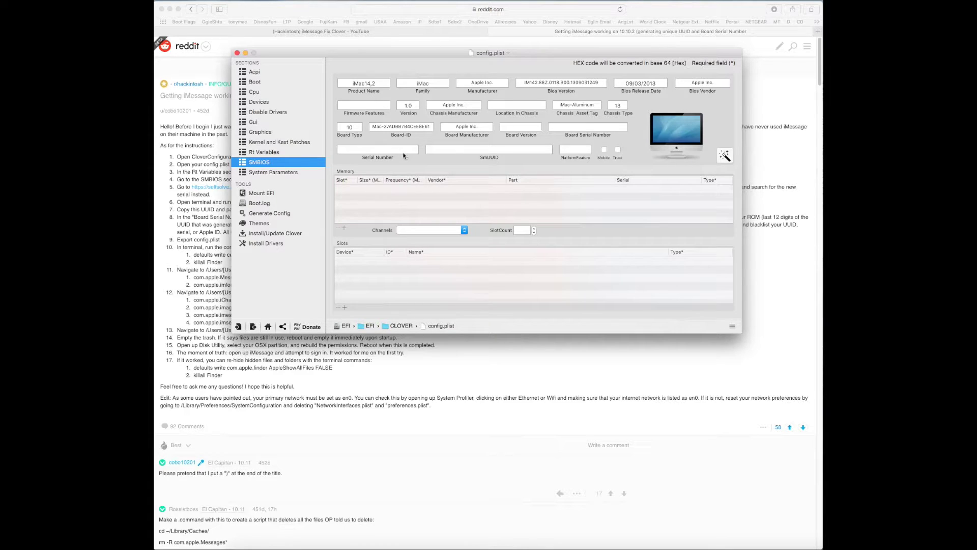
click(278, 152)
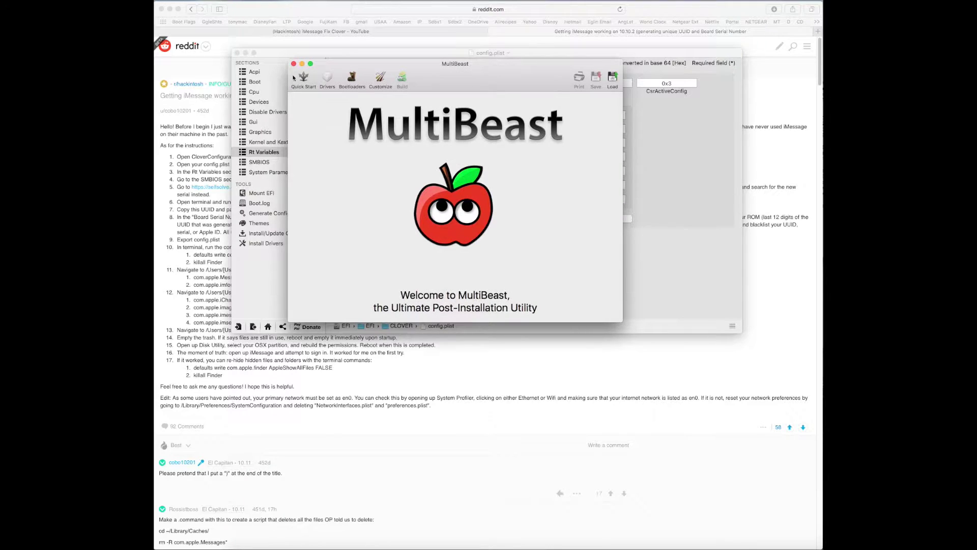
click(303, 78)
click(328, 78)
click(352, 77)
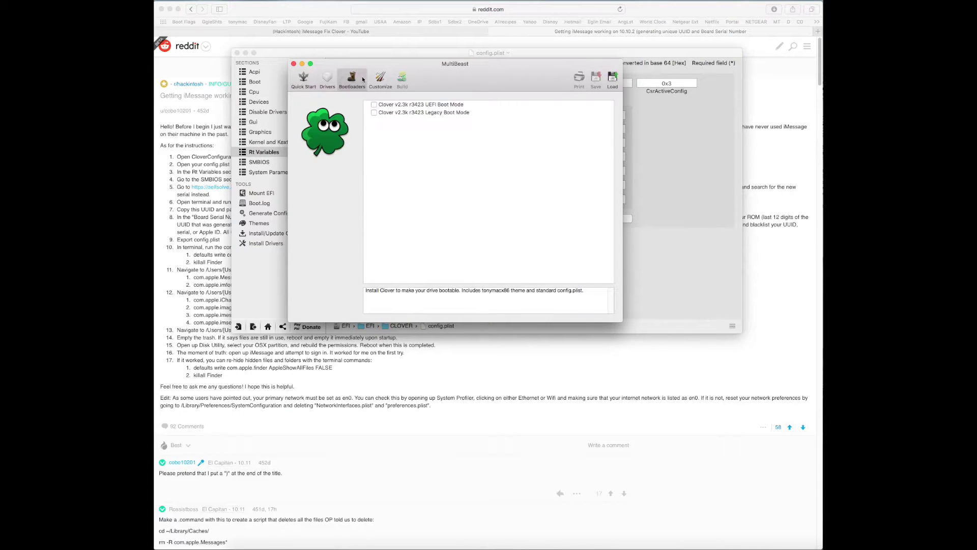
click(380, 78)
click(301, 64)
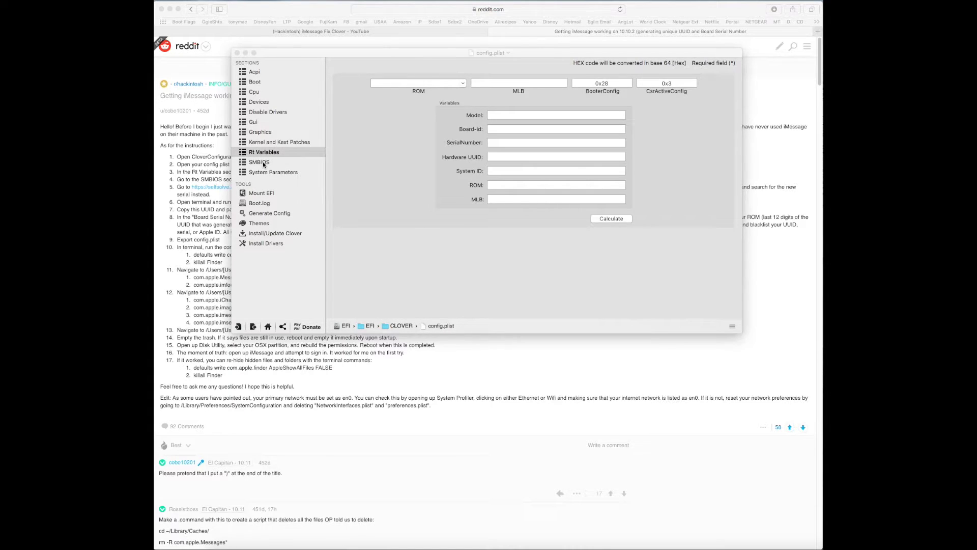
key(super+Tab)
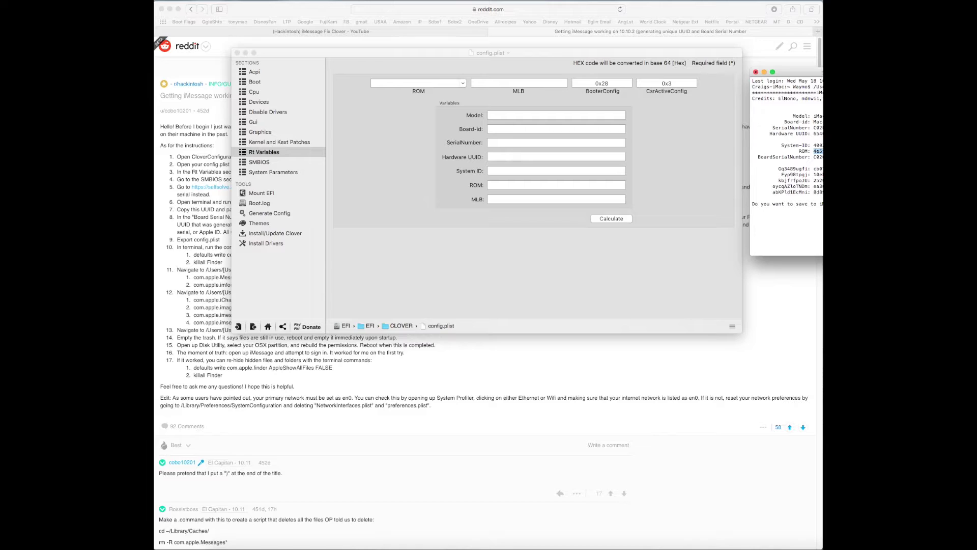
Step: Select the generated ROM value in Terminal for the Rt Variables ROM field
click(820, 152)
drag(813, 151, 829, 151)
click(432, 83)
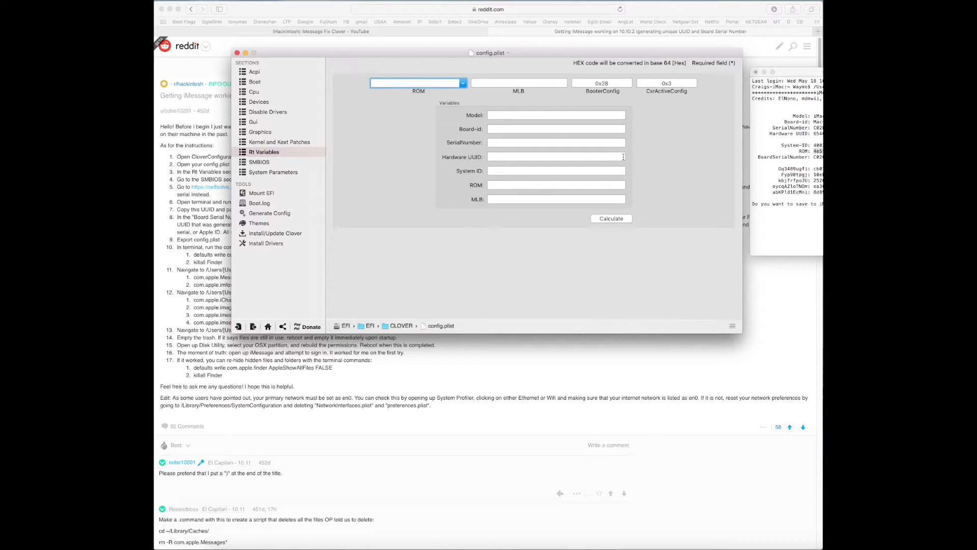
Step: Select the generated serial in Terminal and enter HGDLG in the MLB field, then return to SMBIOS
click(792, 127)
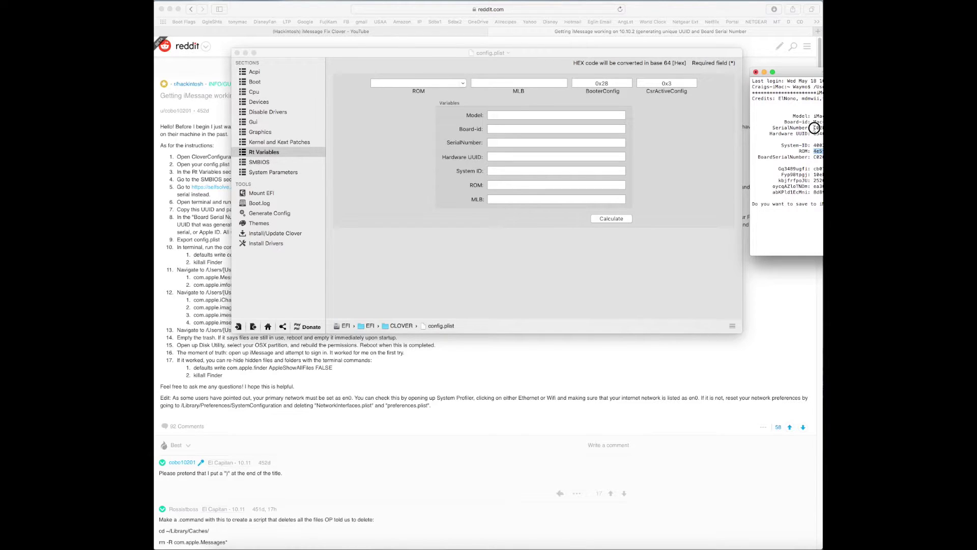
double_click(814, 127)
click(507, 84)
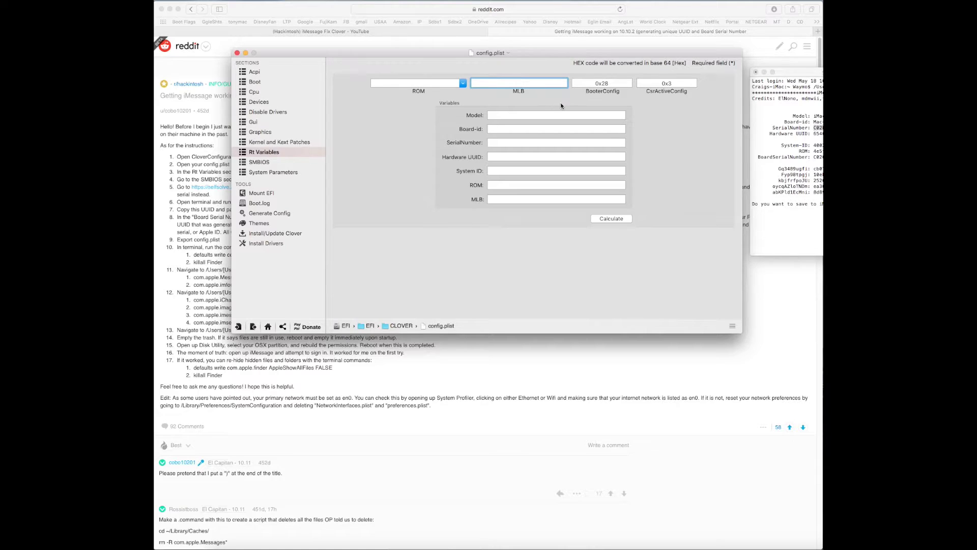
text(HGDLG)
drag(536, 84, 477, 104)
click(247, 163)
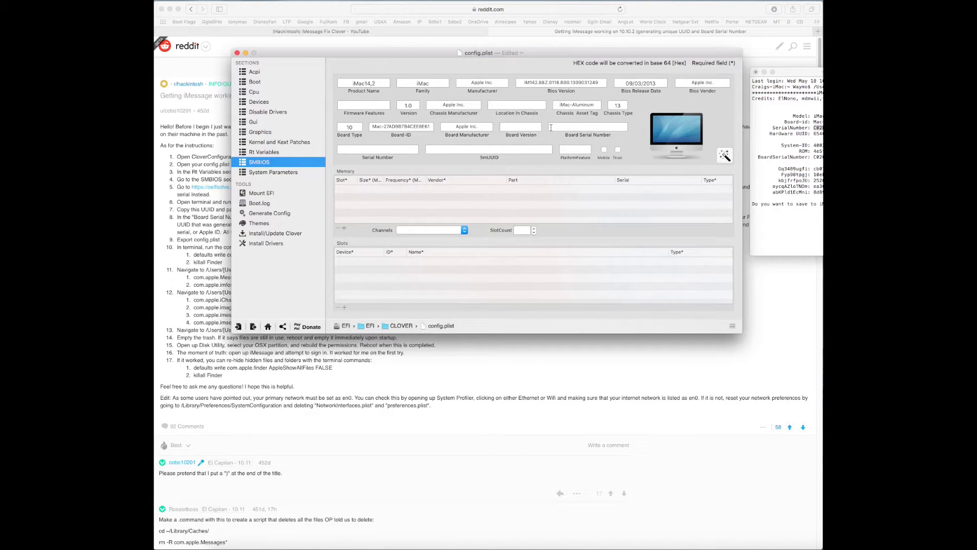
Step: Begin filling the Board Serial Number and SmUUID fields from the Terminal output
click(570, 127)
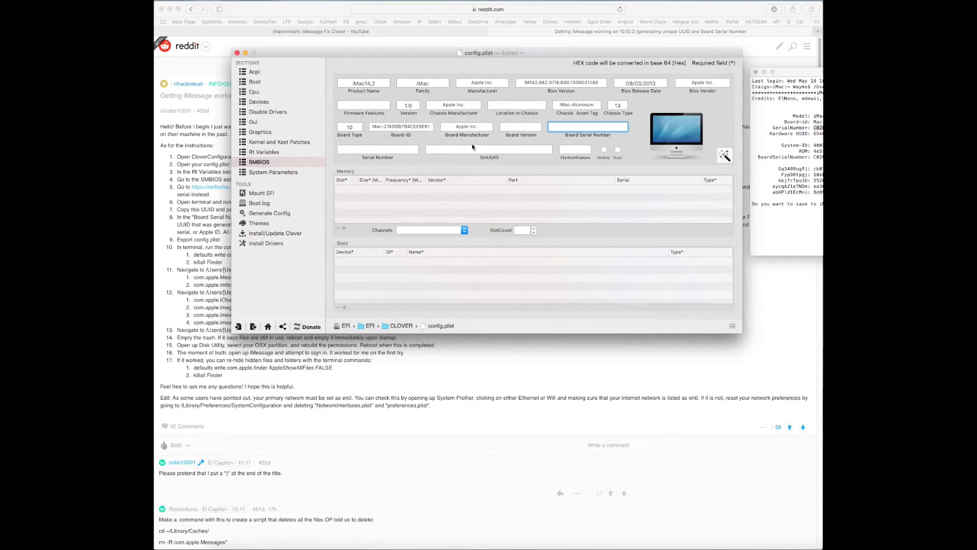
click(795, 75)
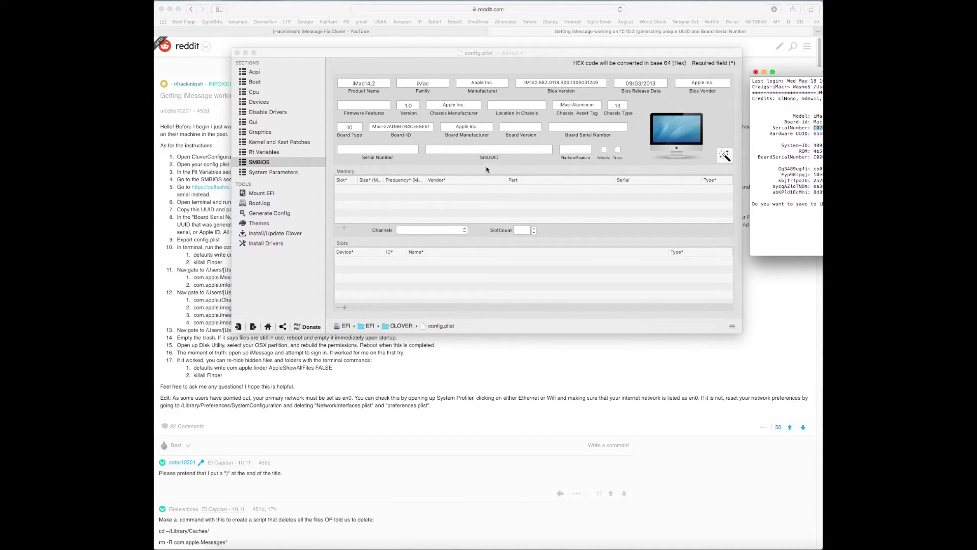
click(488, 150)
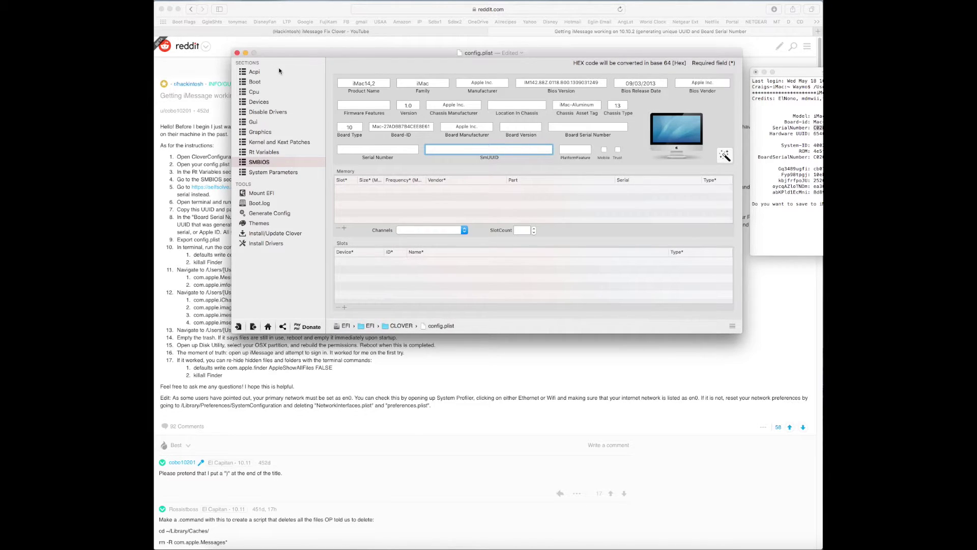
Step: Save the edited config.plist from the File menu and close its window
click(249, 2)
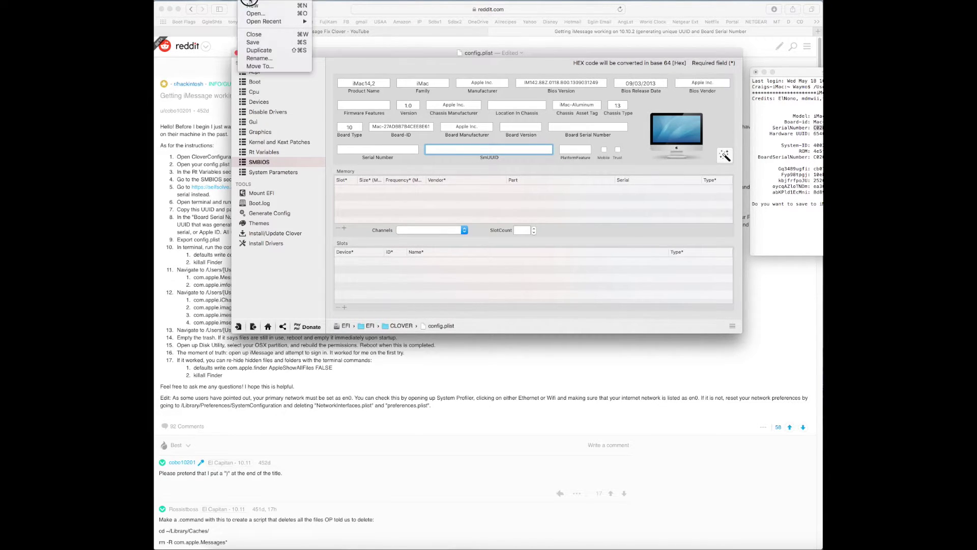
click(257, 43)
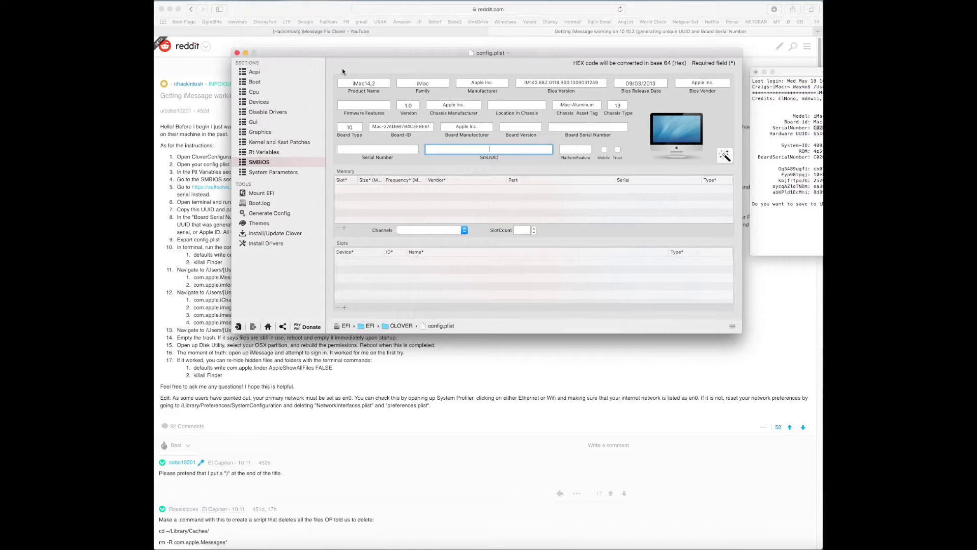
click(237, 53)
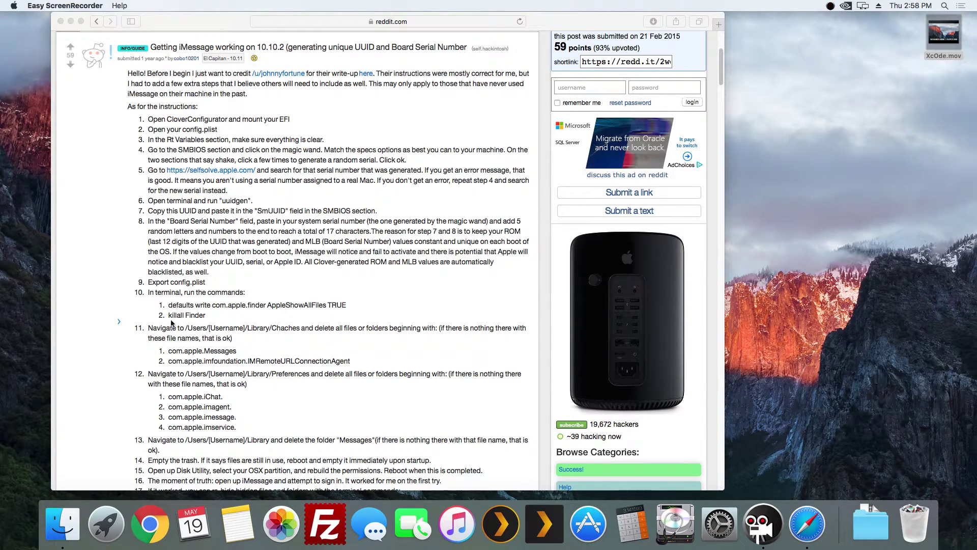
Step: Select step 10's 'defaults write com.apple.finder AppleShowAllFiles TRUE' command, then open Spotlight
scroll(162, 385, down, 2)
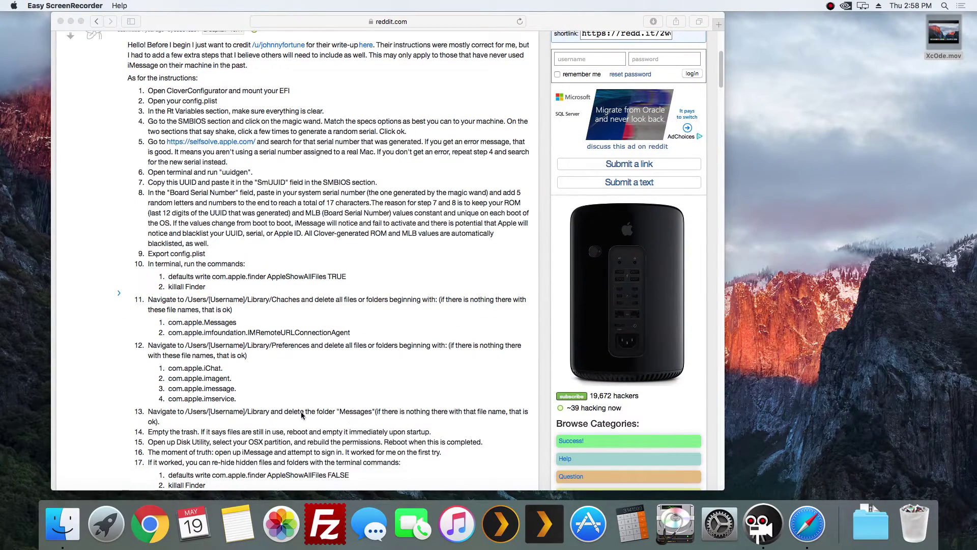
scroll(285, 392, down, 5)
scroll(285, 392, up, 10)
scroll(285, 393, down, 4)
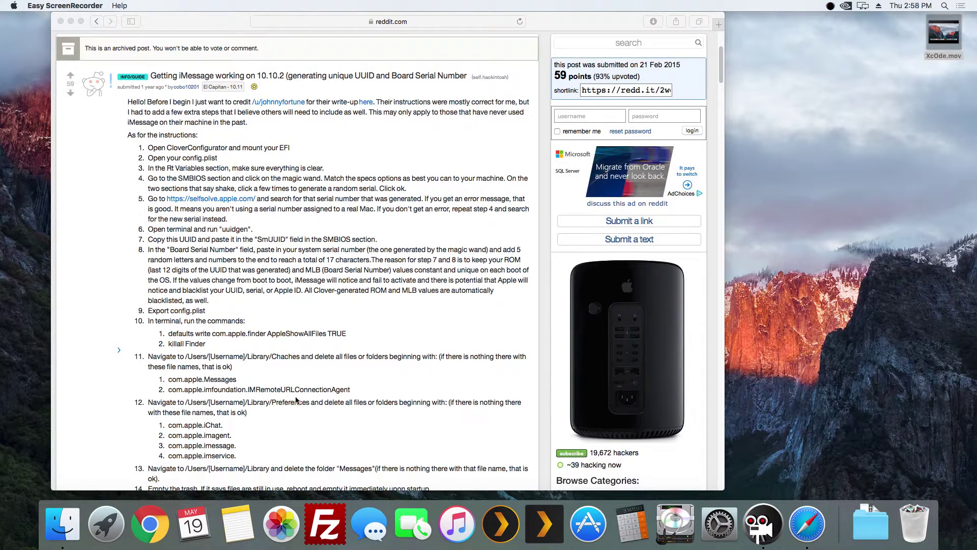
click(170, 336)
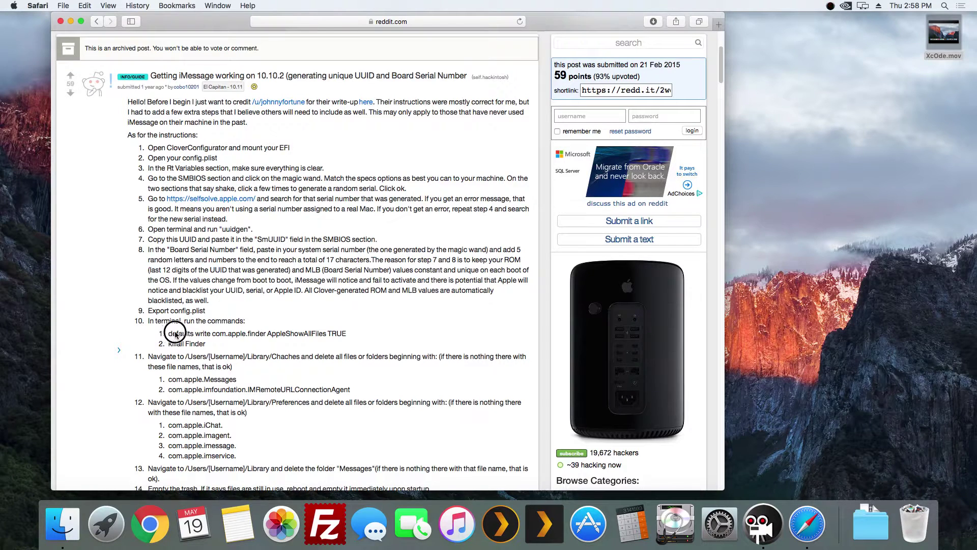
click(170, 335)
drag(169, 334, 348, 335)
key(super+c)
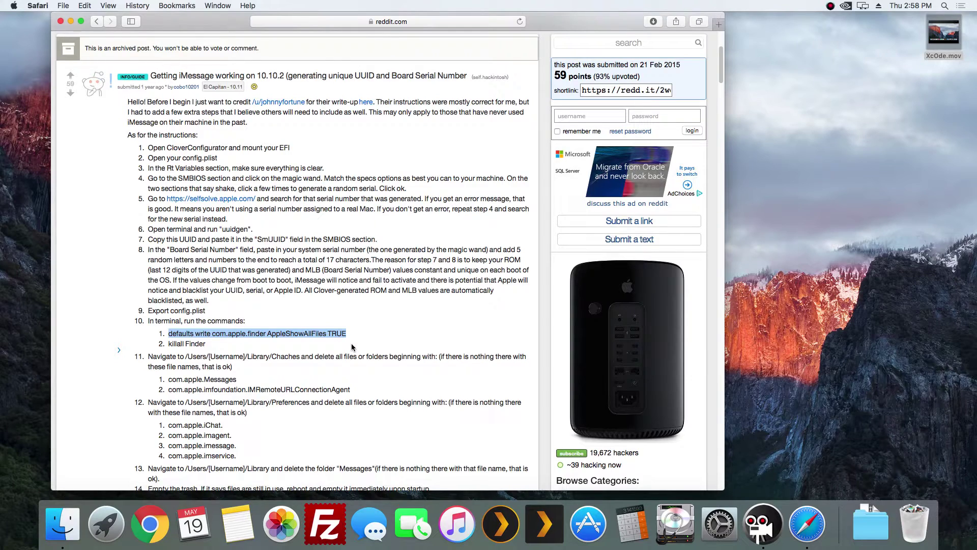
click(944, 7)
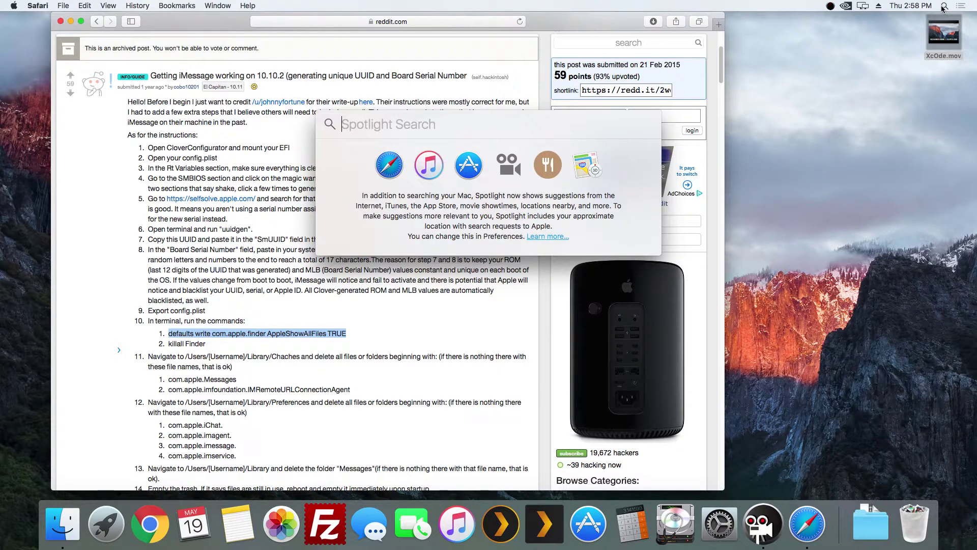
Step: Launch Terminal and run the pasted 'defaults write com.apple.finder AppleShowAllFiles TRUE' command
text(terminal)
key(Return)
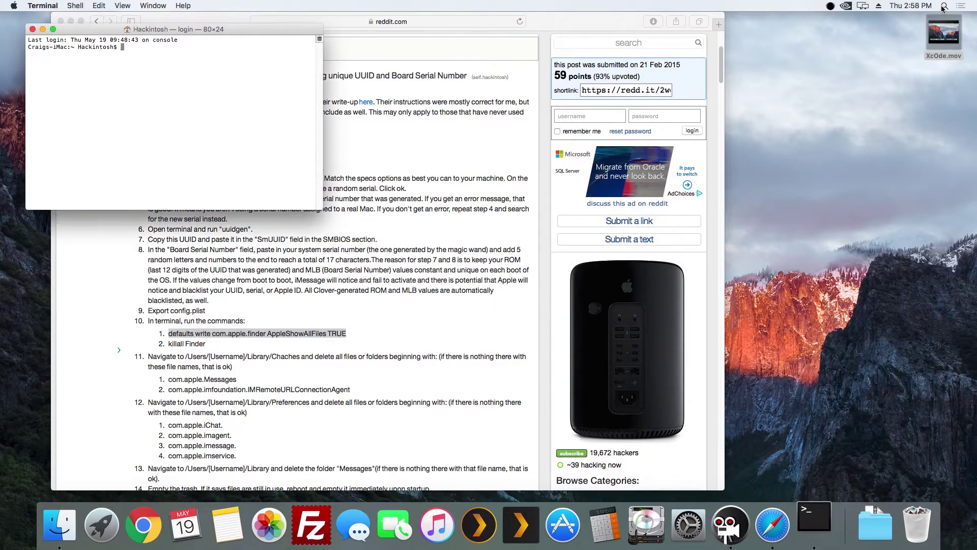
key(super+v)
key(Return)
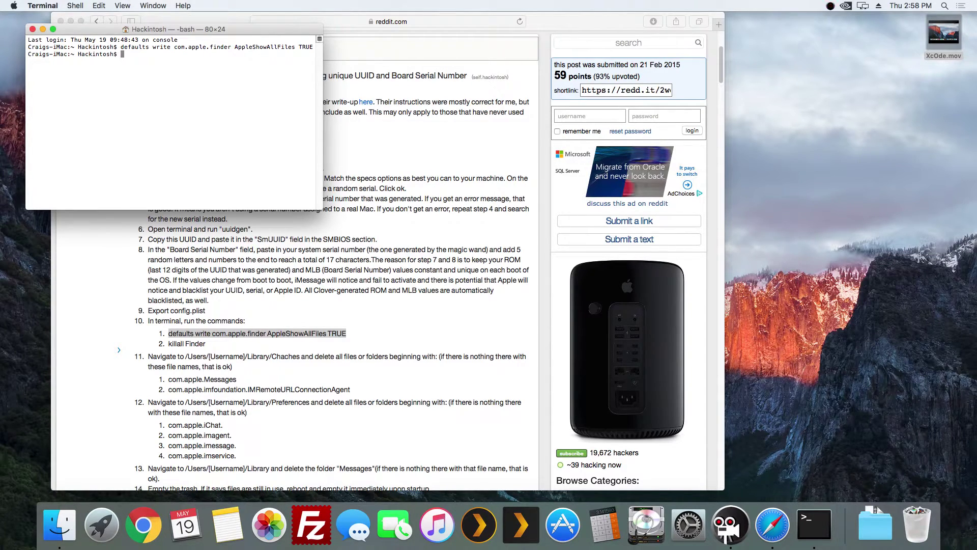
Step: Run 'killall Finder' to relaunch Finder, then return to the Safari guide
text(killall Finder)
key(Return)
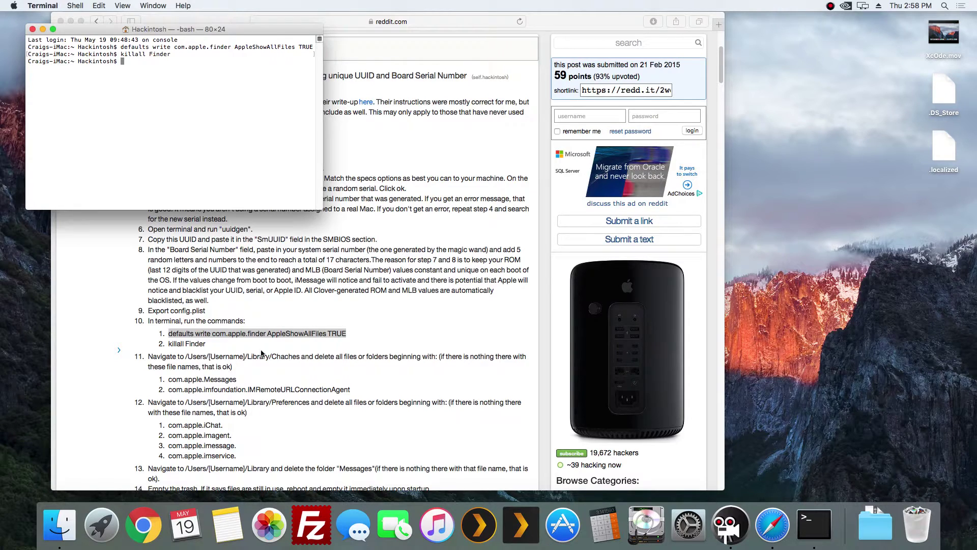
click(245, 346)
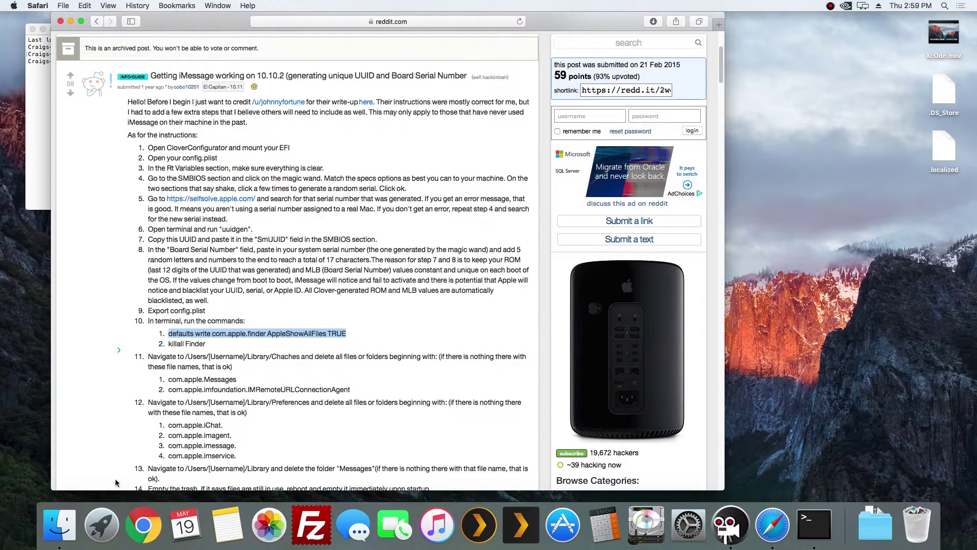
Step: Open a Finder window on the Hackintosh home folder and select the Library folder
click(71, 514)
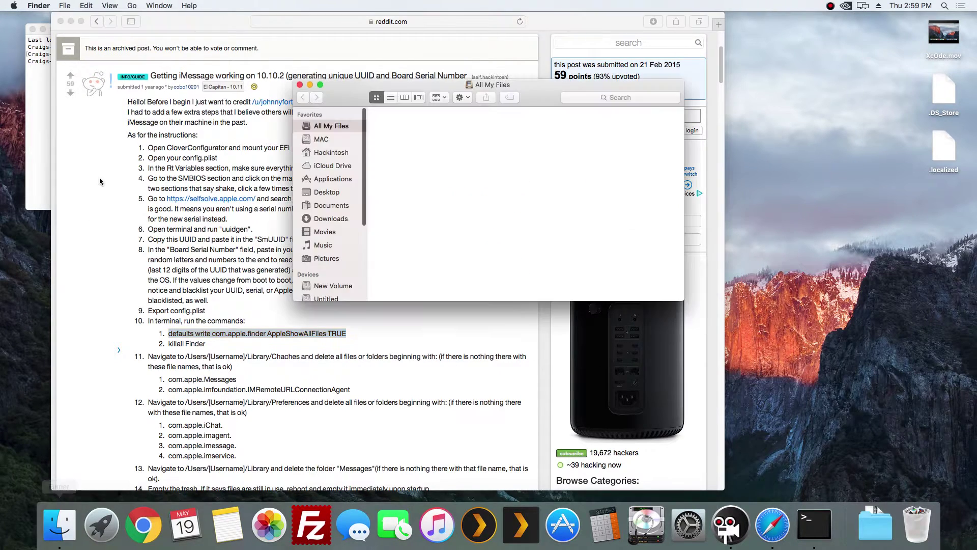
click(327, 153)
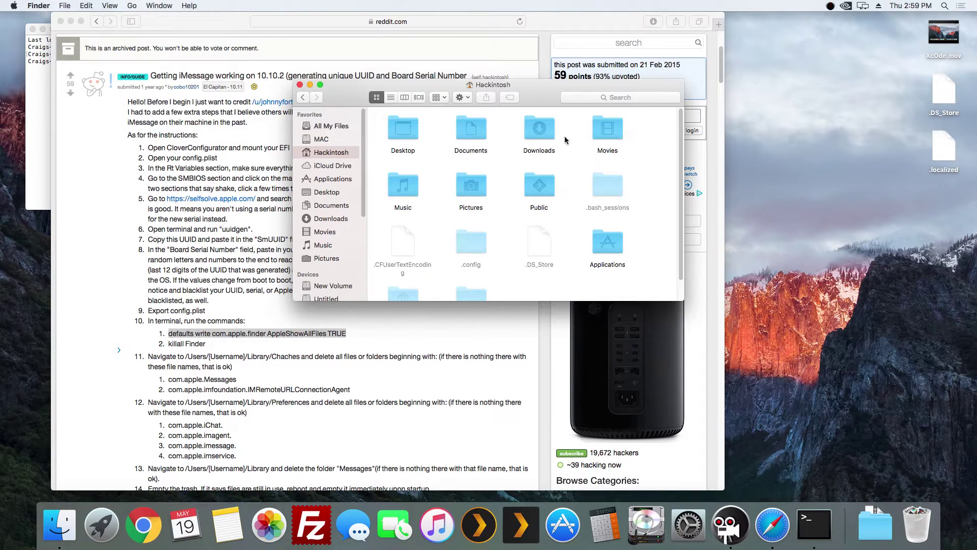
scroll(457, 210, down, 2)
click(400, 280)
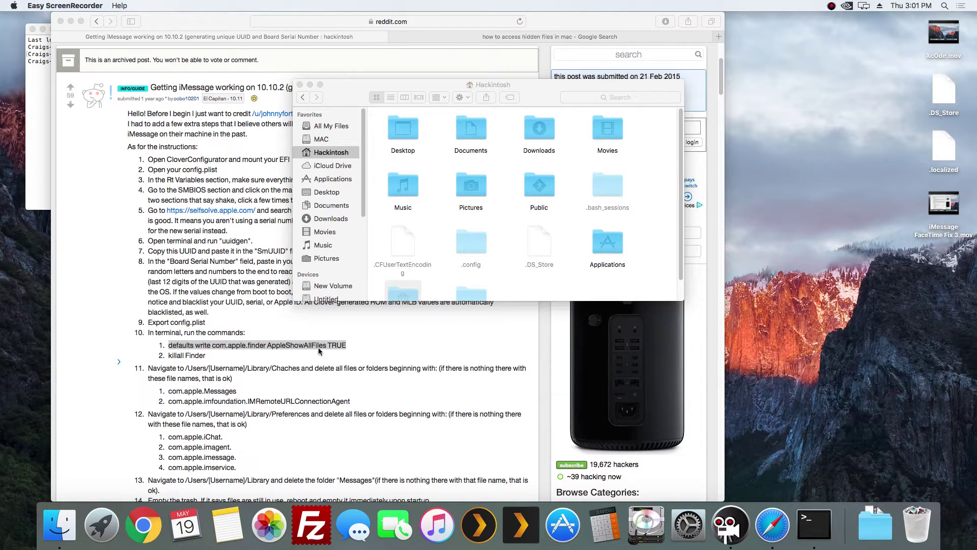
scroll(446, 238, down, 2)
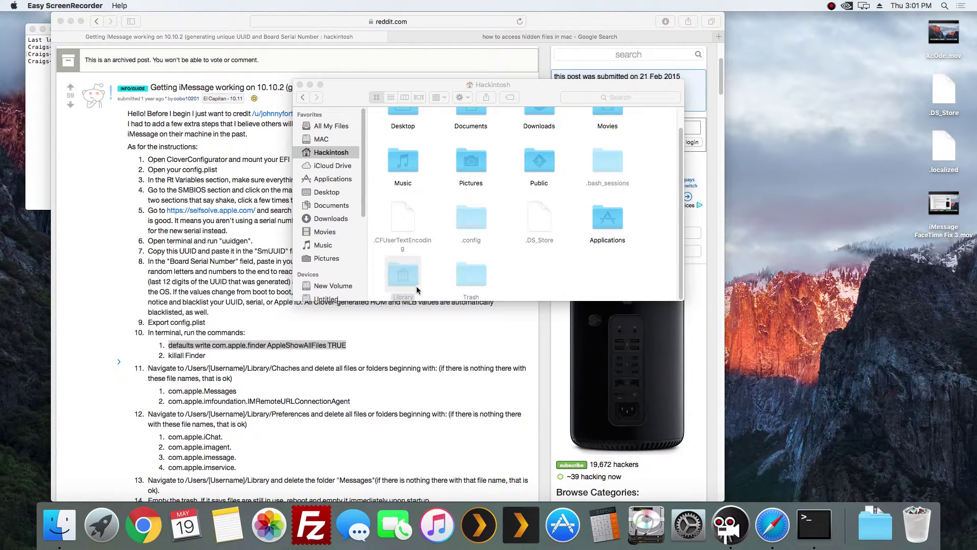
click(400, 275)
Step: Open the Library folder in a new Finder tab
right_click(398, 273)
click(422, 277)
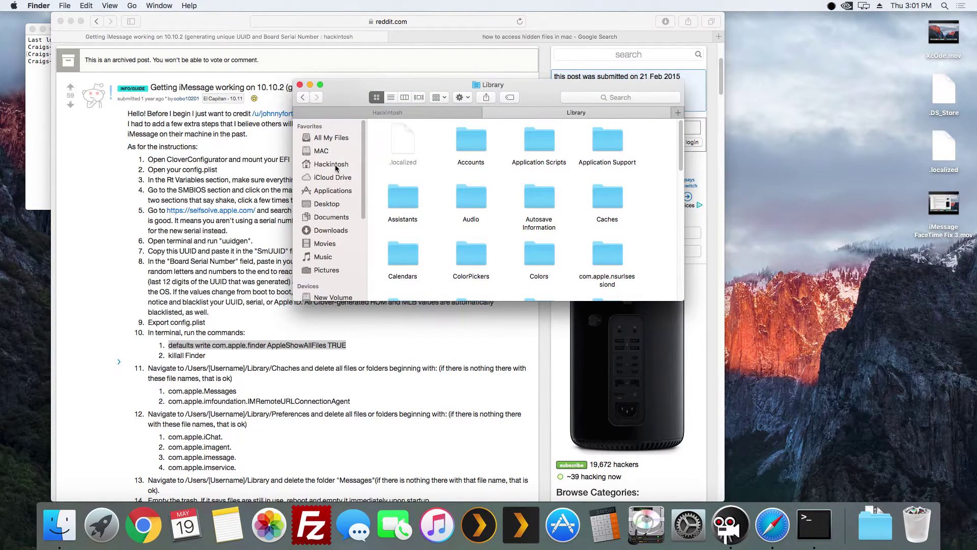
click(489, 112)
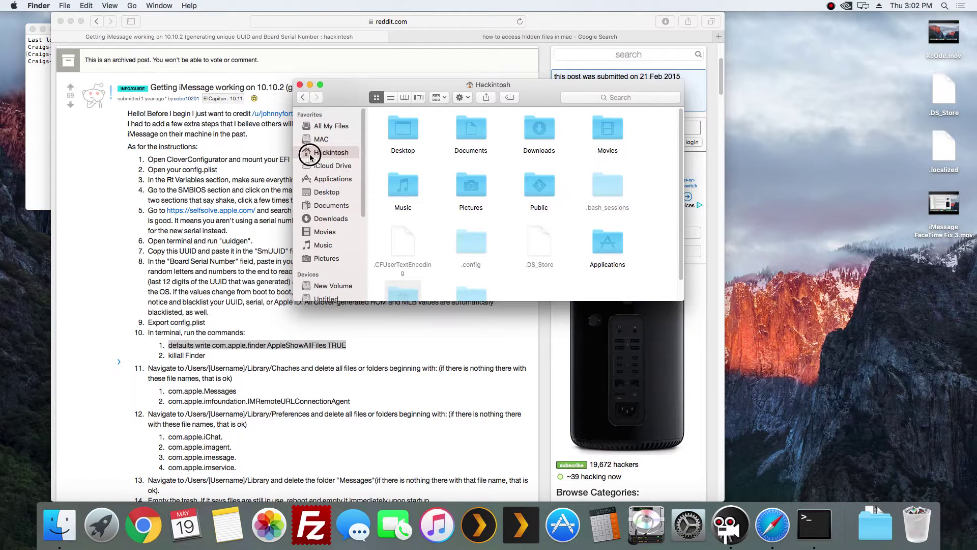
scroll(392, 265, down, 1)
right_click(399, 273)
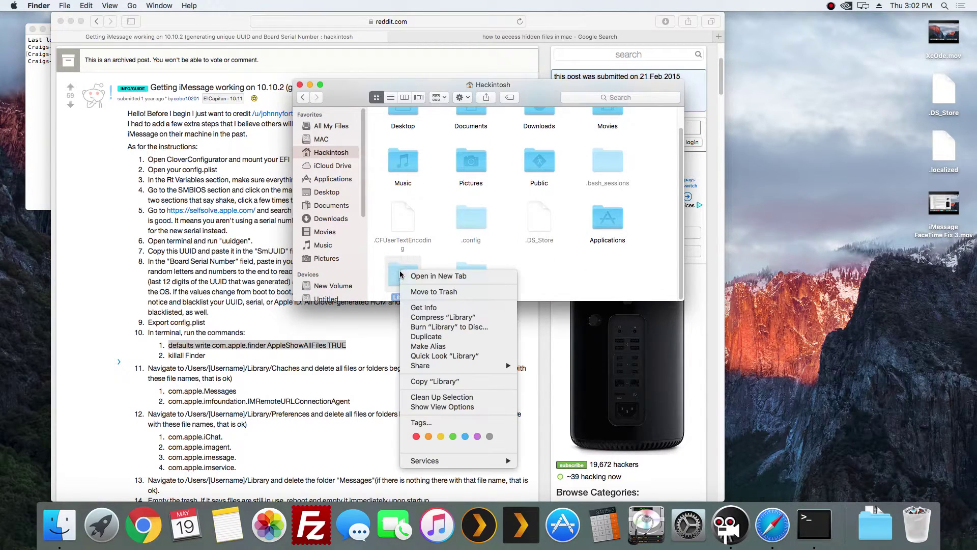
click(430, 276)
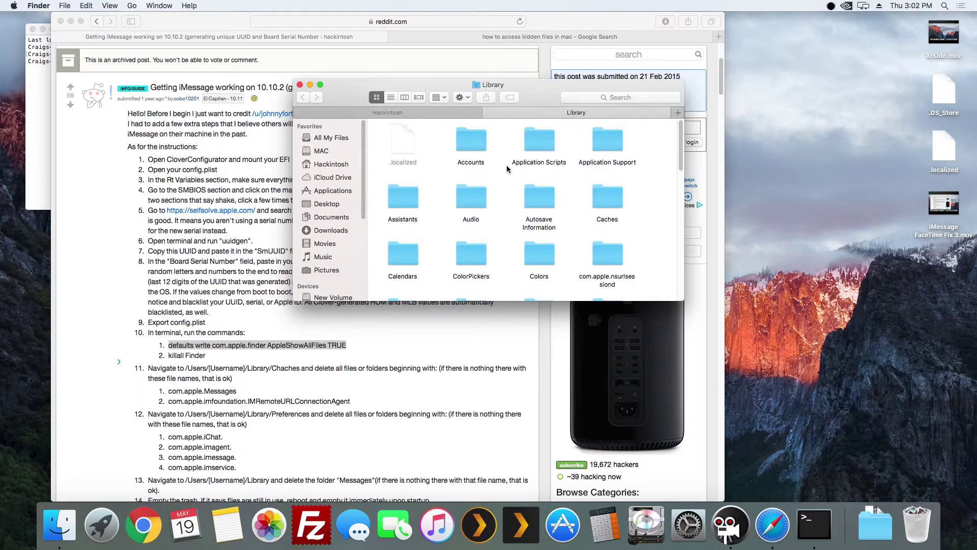
Step: Open the Caches folder and browse through its contents
double_click(609, 196)
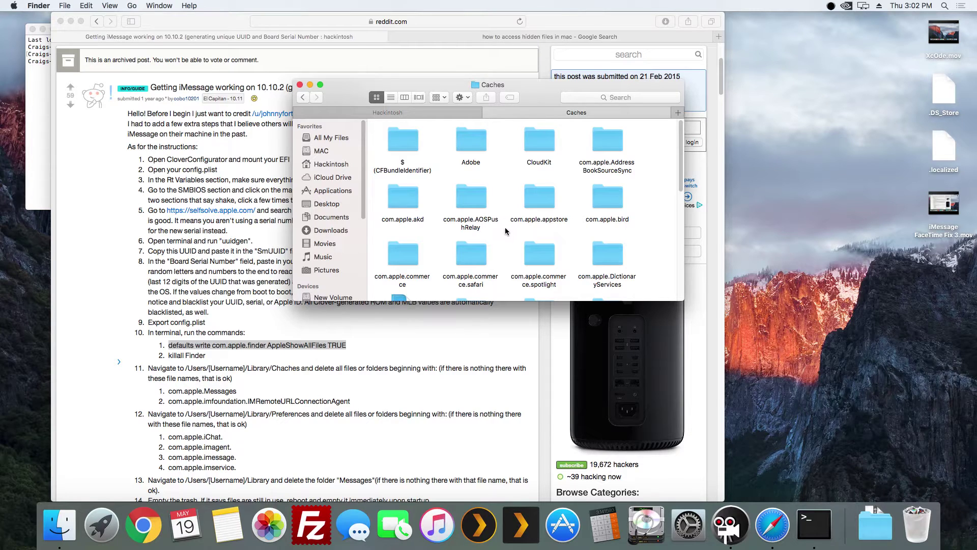
scroll(506, 231, down, 10)
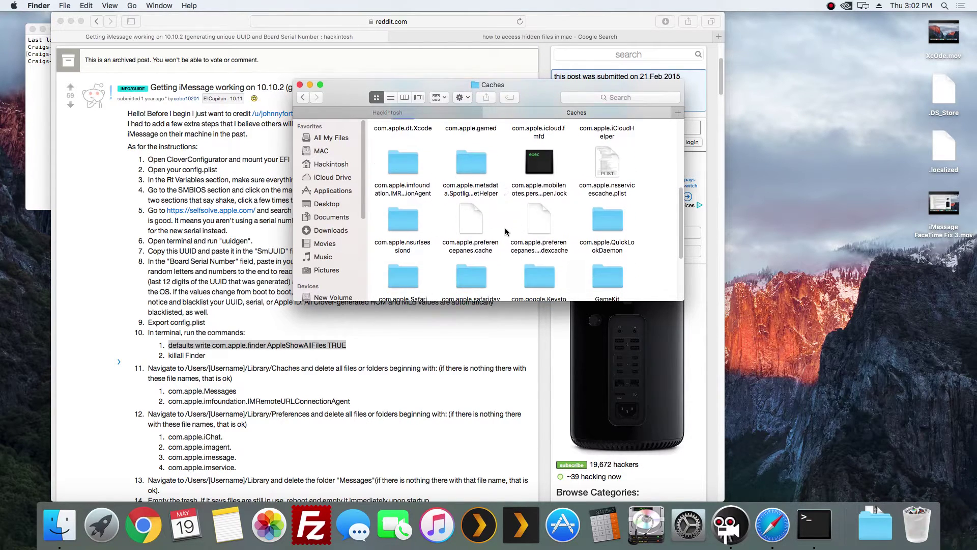
scroll(506, 231, down, 3)
scroll(506, 232, up, 2)
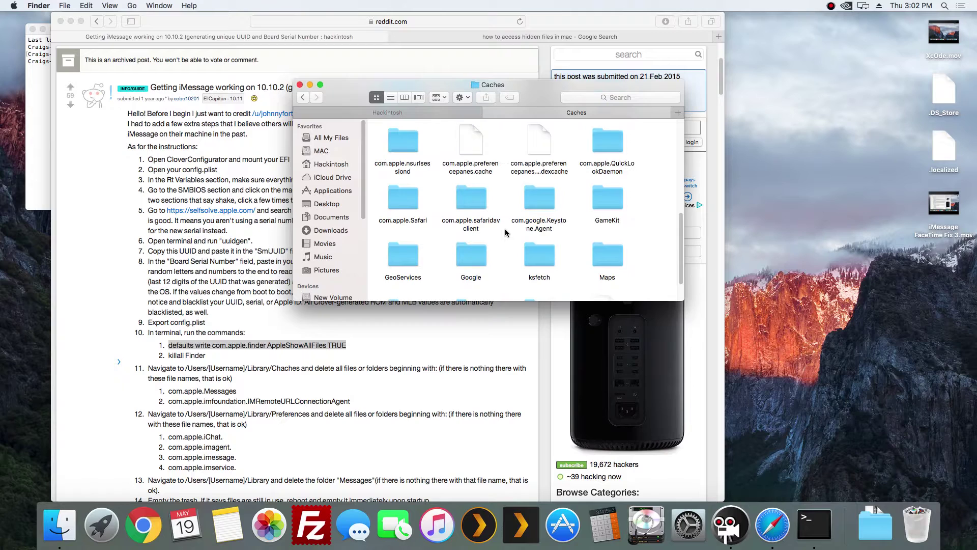
scroll(506, 232, up, 2)
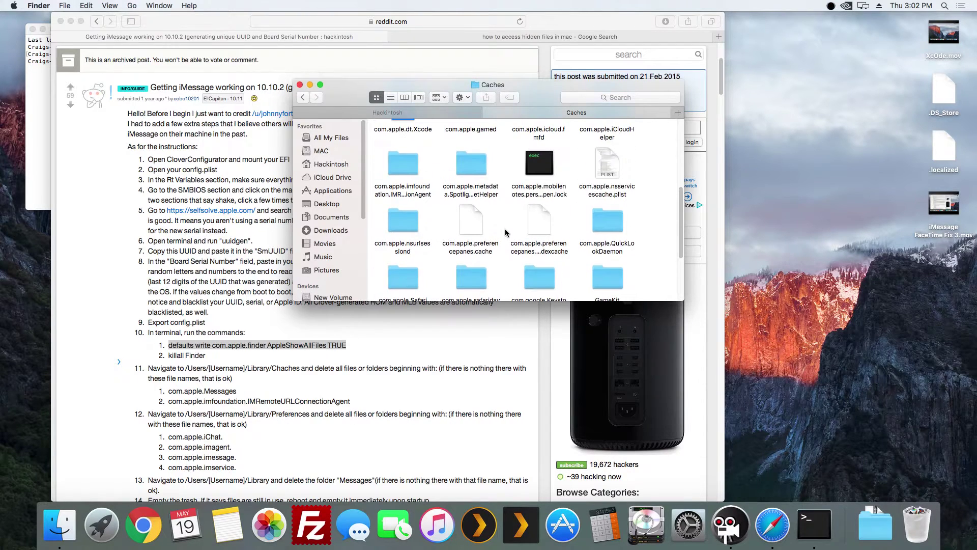
Step: Move the com.apple.imfoundation.IMRemoteURLConnectionAgent cache folder to the Trash
click(405, 168)
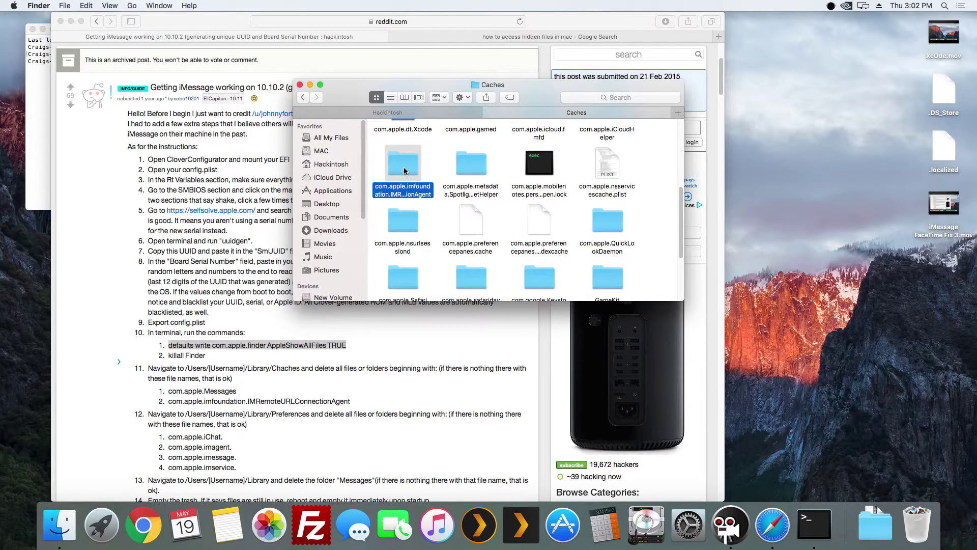
scroll(405, 171, up, 1)
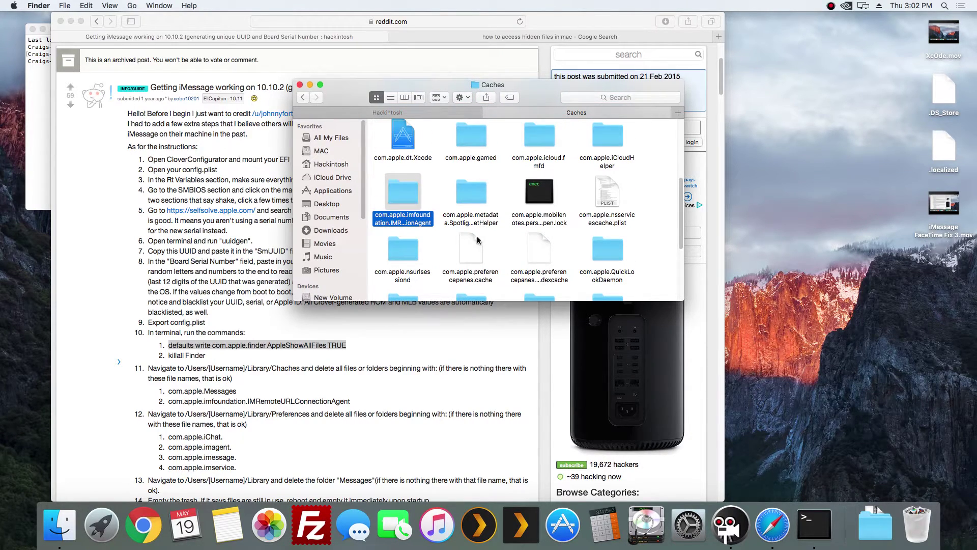
scroll(406, 205, up, 1)
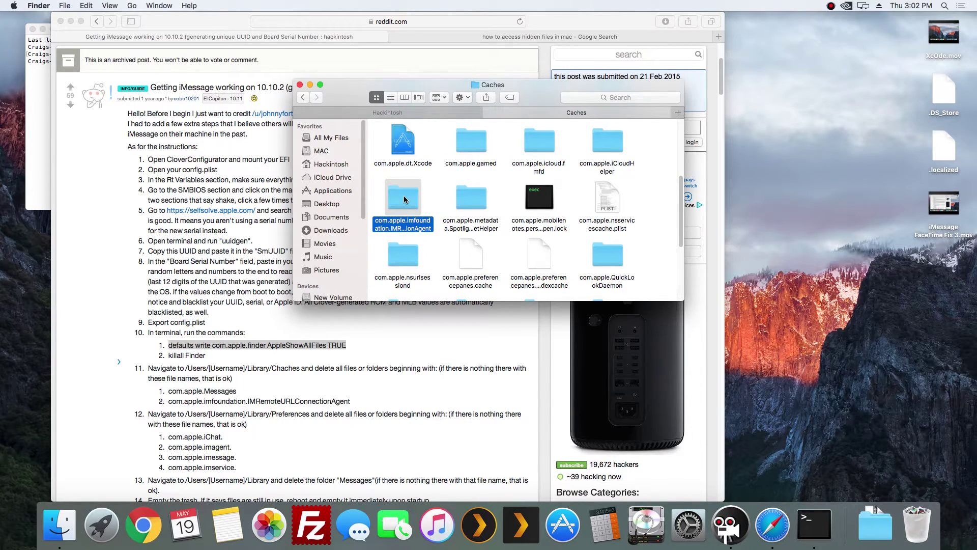
right_click(404, 196)
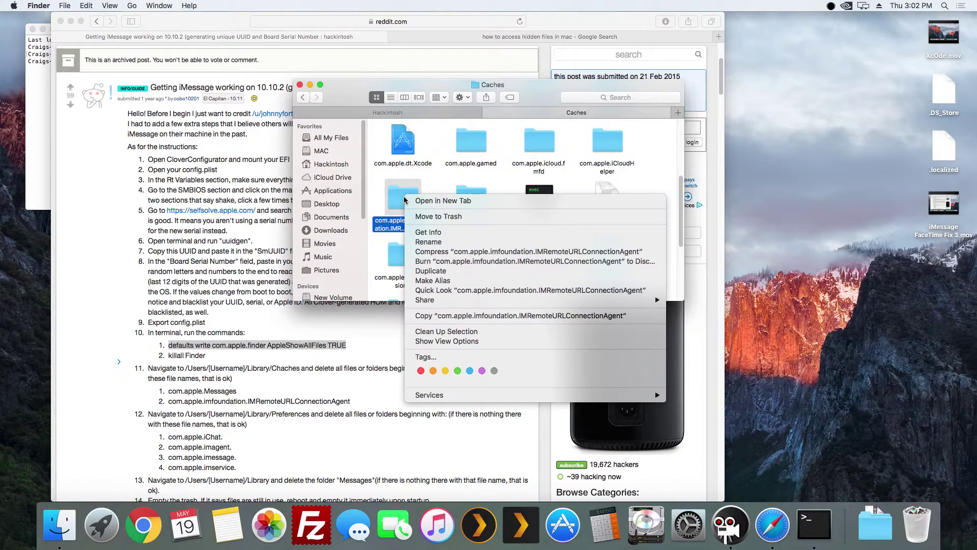
click(418, 218)
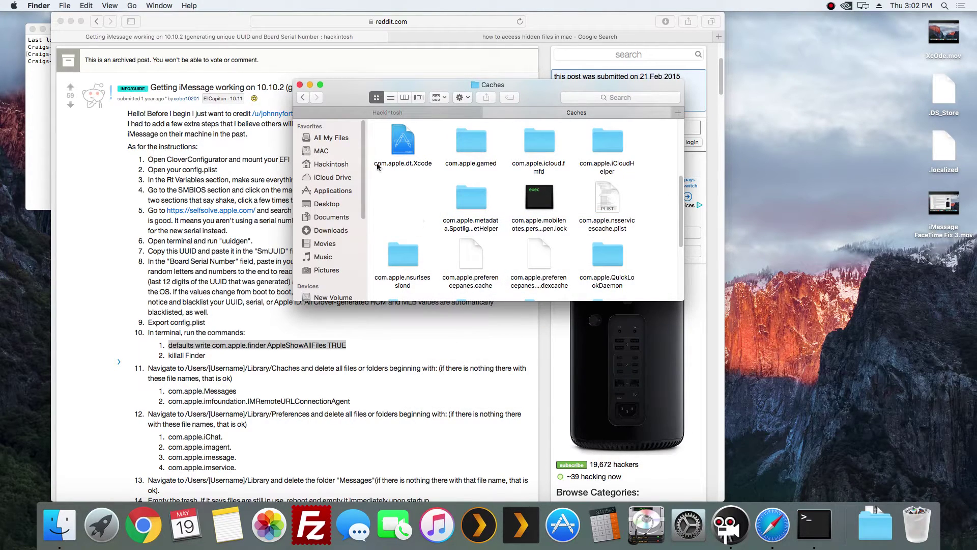
Step: Go back to Library and scroll down toward the Preferences folder
click(303, 97)
scroll(483, 220, down, 5)
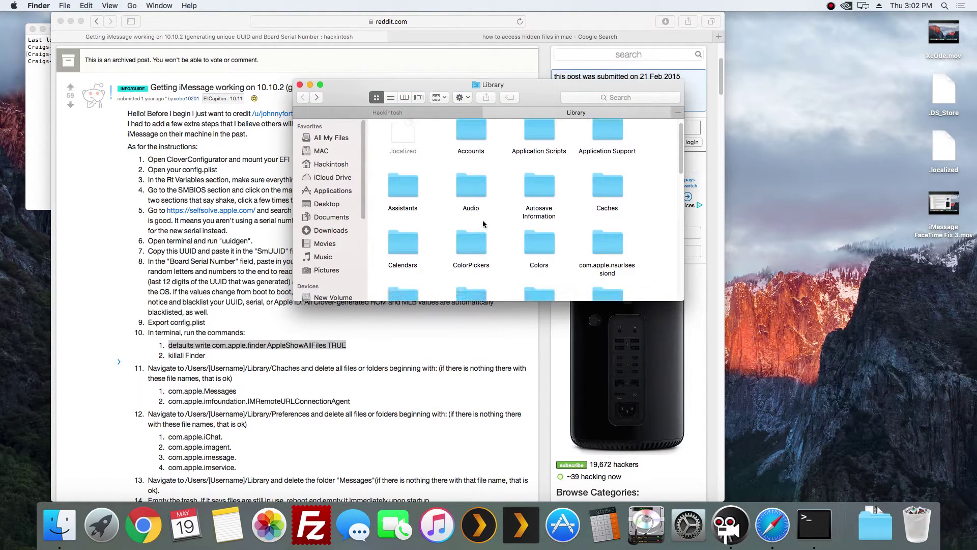
scroll(483, 224, down, 5)
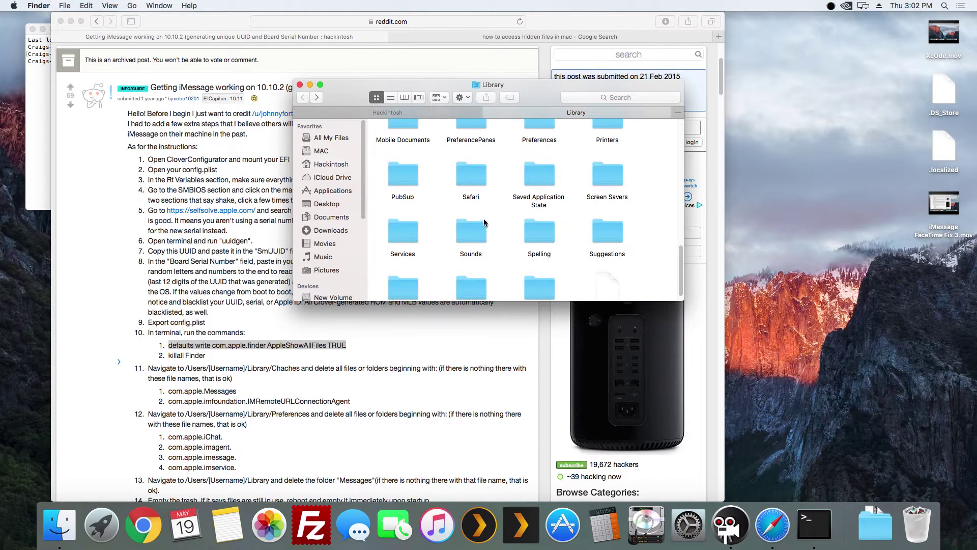
Step: Open the Preferences folder and select the five com.apple.iChat plists, ending at com.apple.iChat.Yahoo.plist
double_click(544, 133)
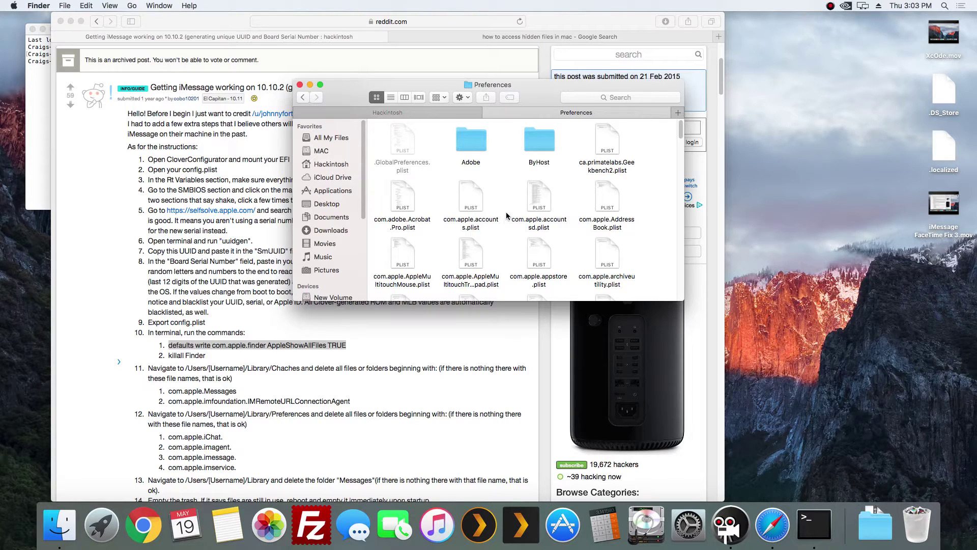
scroll(505, 219, down, 5)
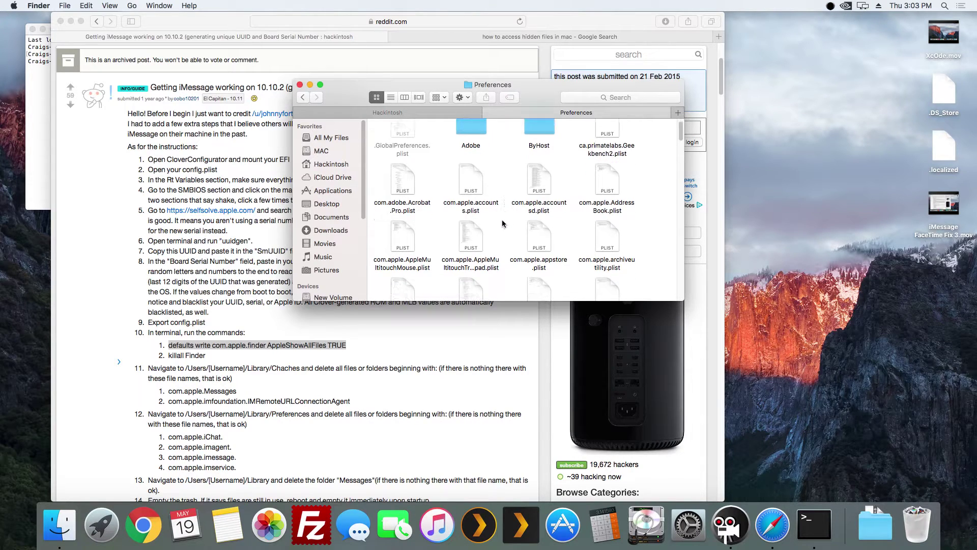
scroll(504, 223, down, 10)
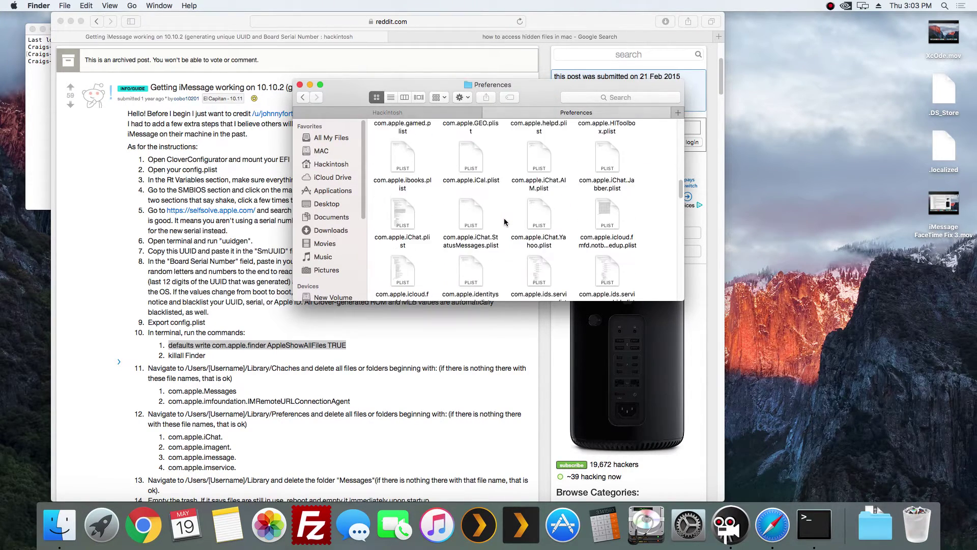
click(543, 216)
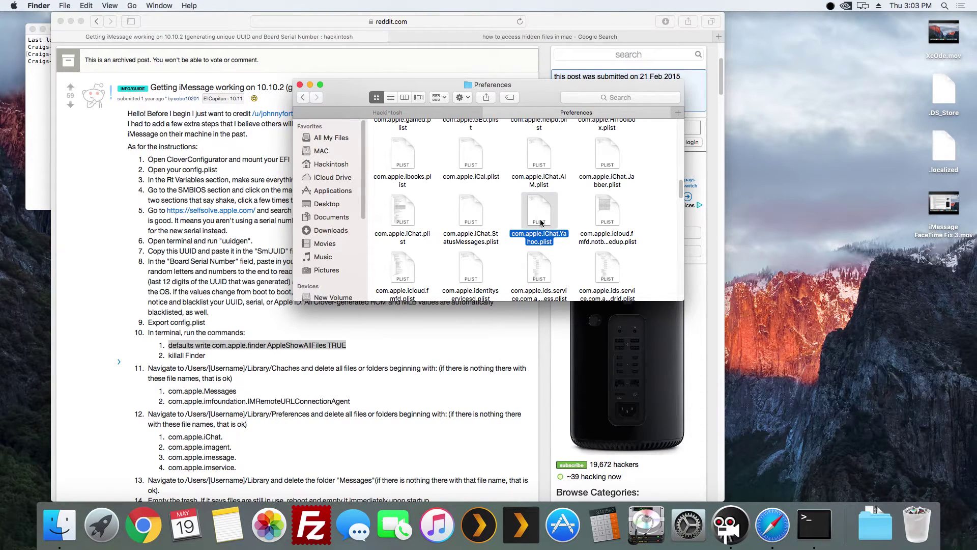
key(shift+Up)
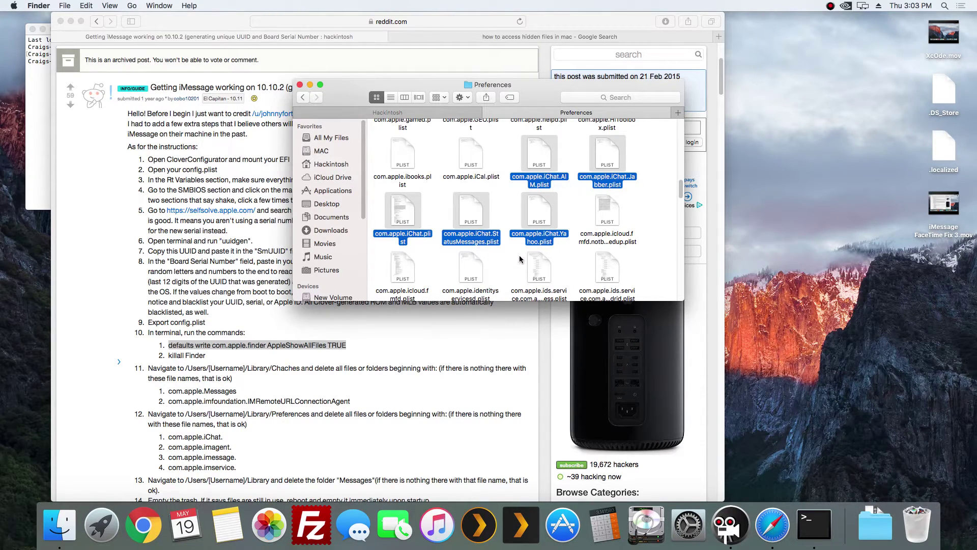
Step: Add com.apple.imagent, com.apple.imessage.bag and the FaceTime and iMessage imservice.ids plists to the selection
scroll(520, 259, down, 1)
scroll(520, 259, down, 5)
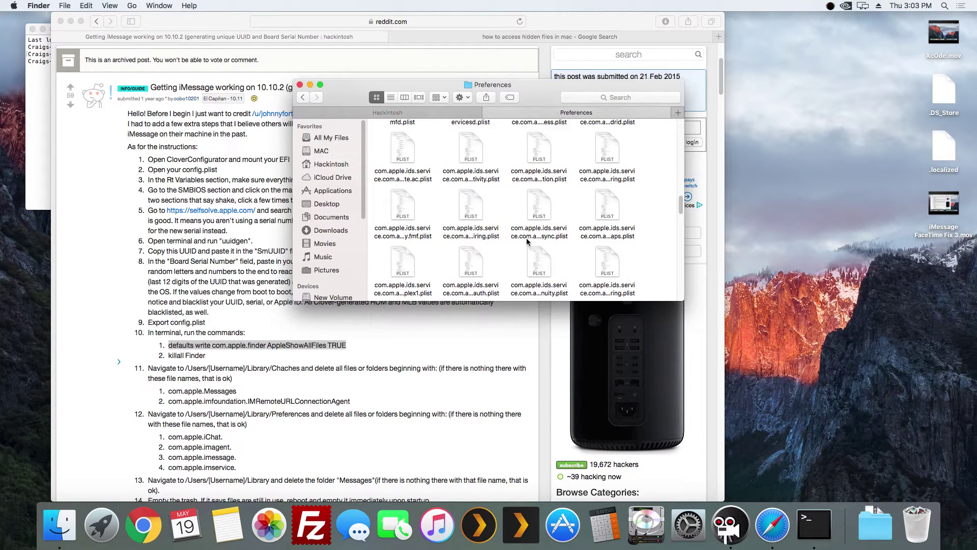
scroll(527, 241, down, 10)
scroll(527, 242, down, 2)
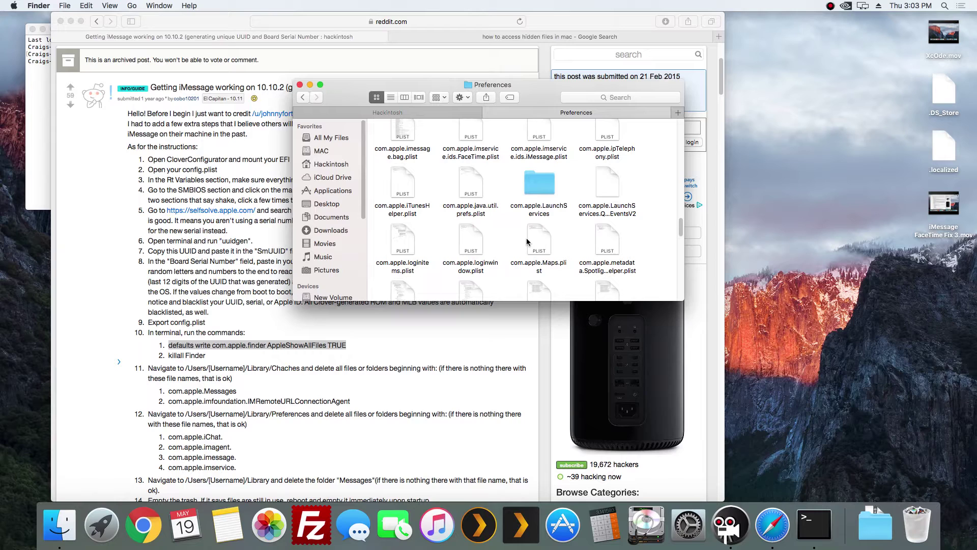
scroll(527, 241, up, 5)
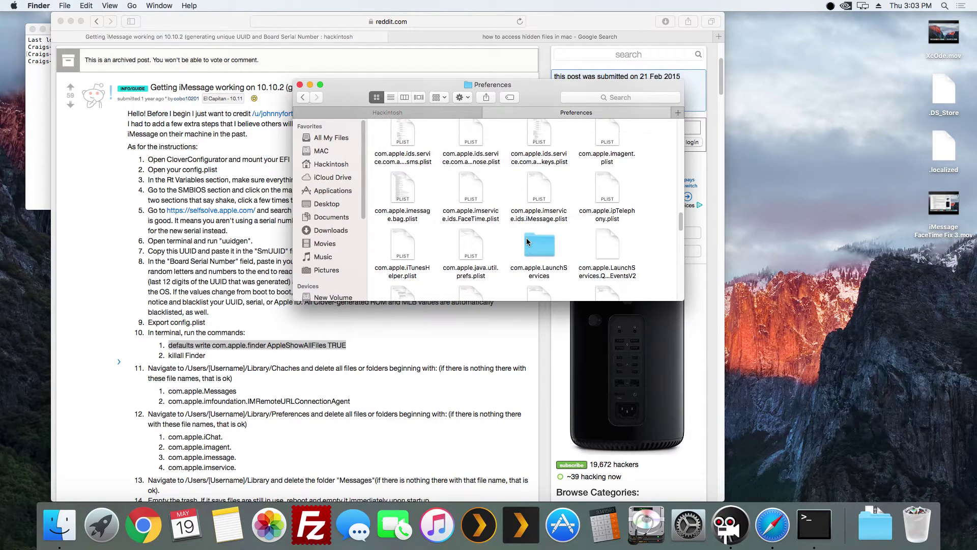
click(605, 133)
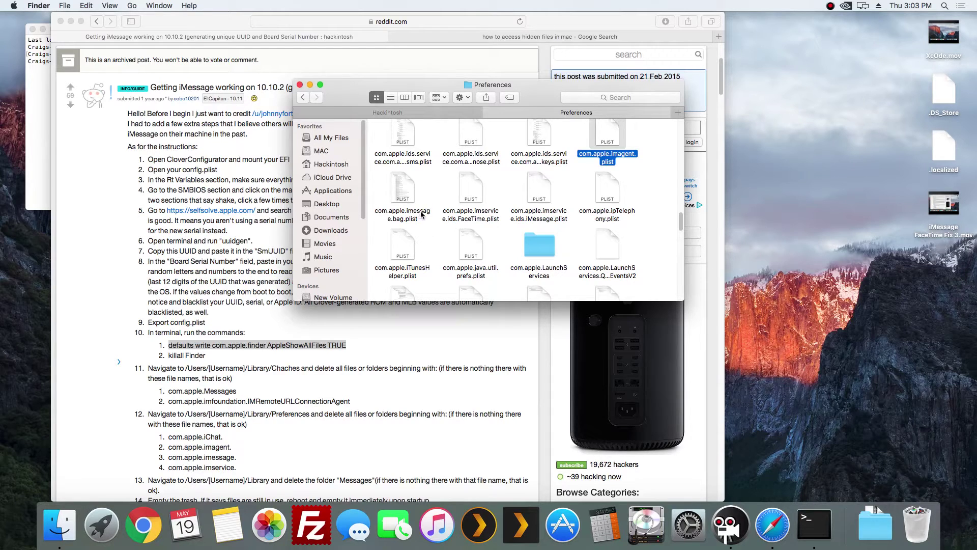
super+click(407, 193)
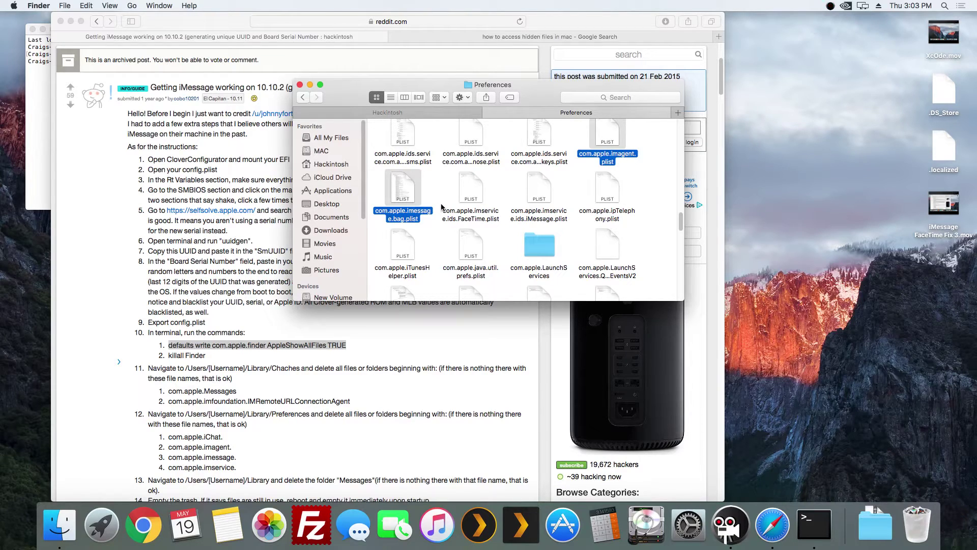
super+click(463, 188)
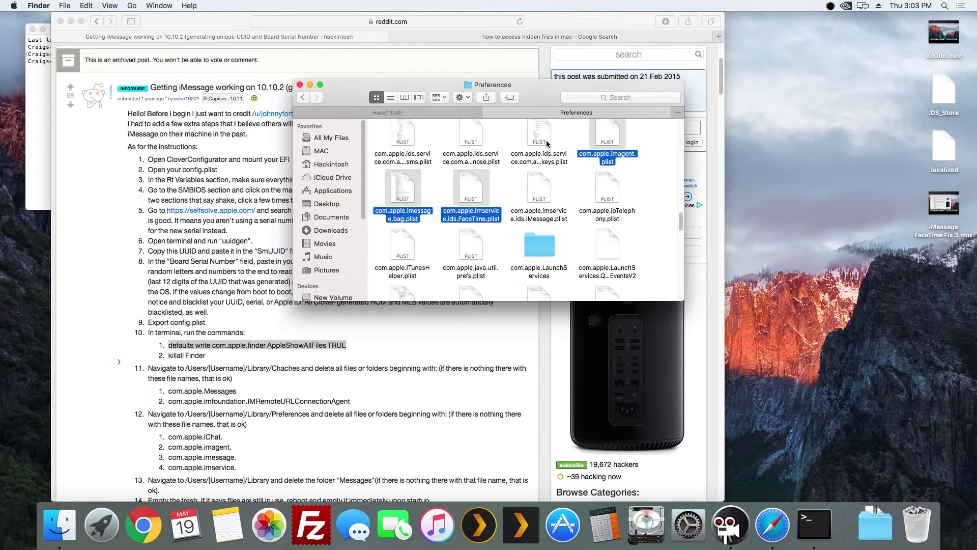
super+click(540, 186)
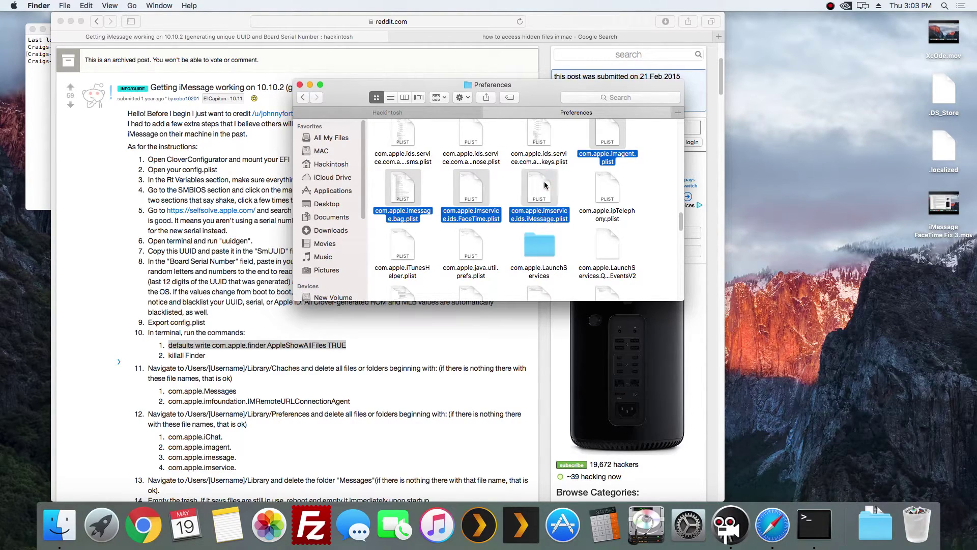
scroll(545, 247, up, 2)
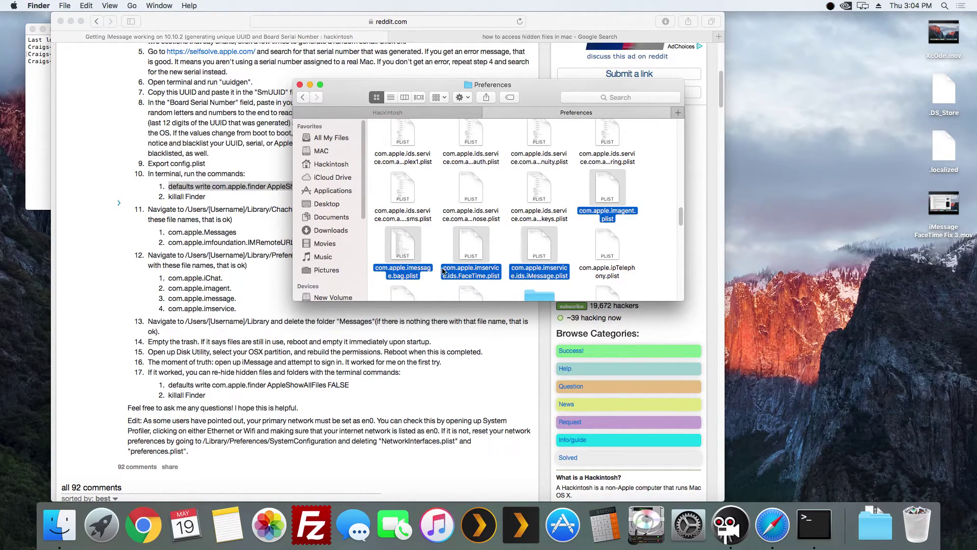
Step: Move the nine selected plists to the Trash, close the Preferences window, and empty the Trash
right_click(407, 243)
click(436, 294)
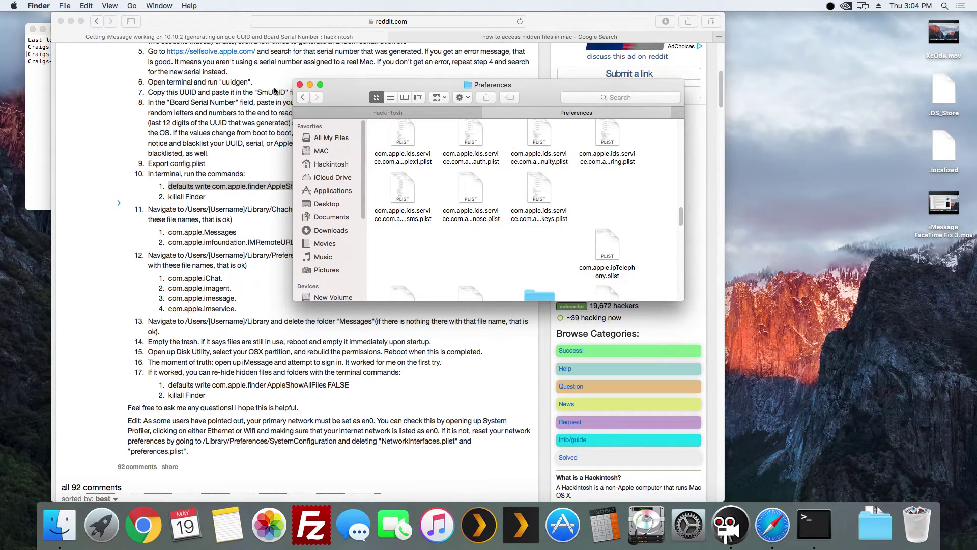
click(300, 85)
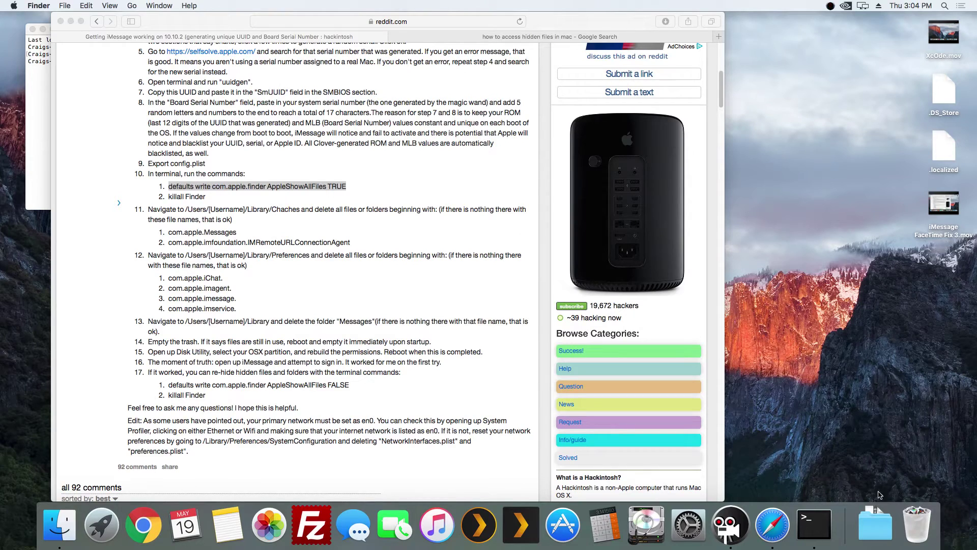
right_click(916, 522)
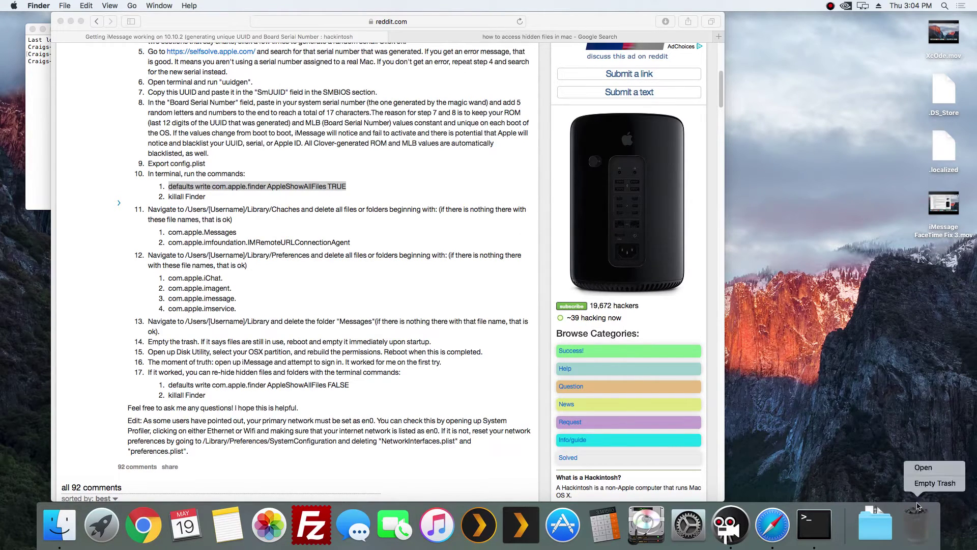
click(921, 483)
Step: Confirm erasing the Trash, then run 'defaults write com.apple.finder AppleShowAllFiles FALSE' copied from Safari in Terminal
click(559, 201)
drag(169, 385, 349, 384)
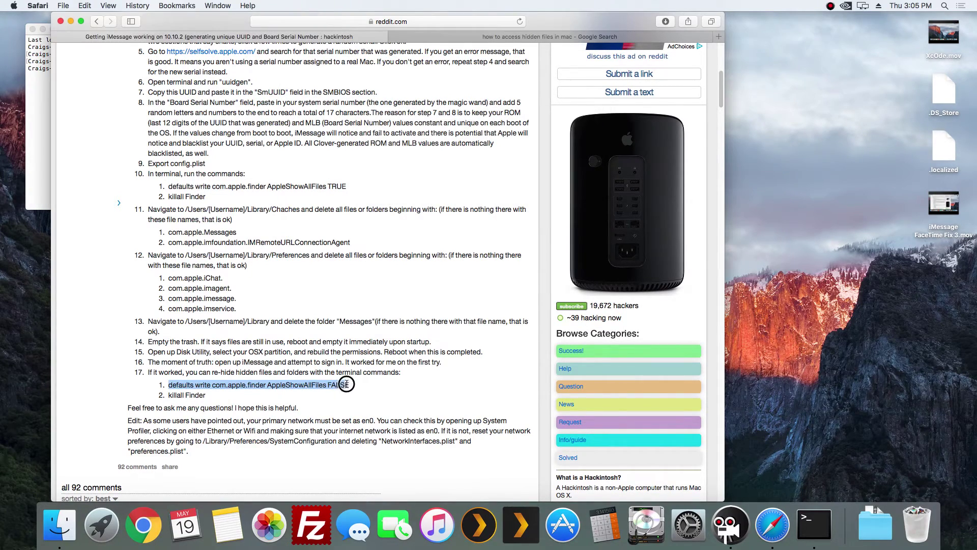
key(super+c)
click(41, 96)
key(super+v)
key(Return)
Step: Run 'killall Finder' so Finder relaunches with hidden files hidden again
text(killall Finder)
key(Return)
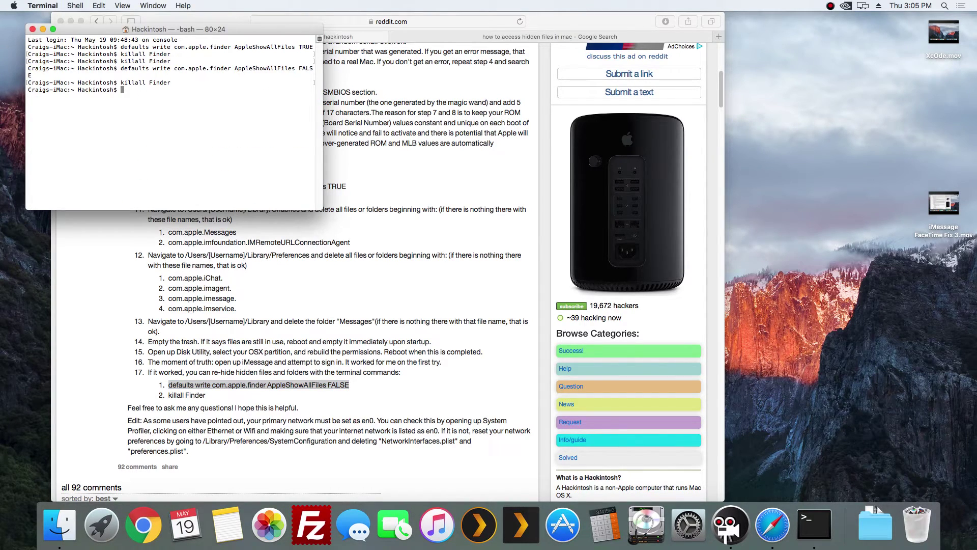
key(super+v)
key(Return)
text(kill)
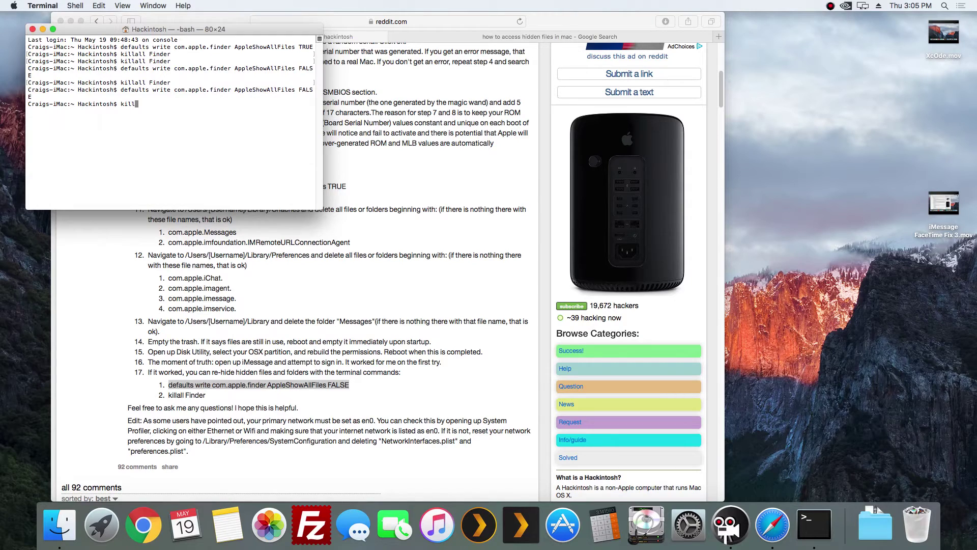
text(all Finder)
key(Return)
Step: Close Terminal, try emptying the Trash again, and dismiss the Cache.db in-use error
click(32, 29)
right_click(923, 515)
click(924, 484)
click(560, 179)
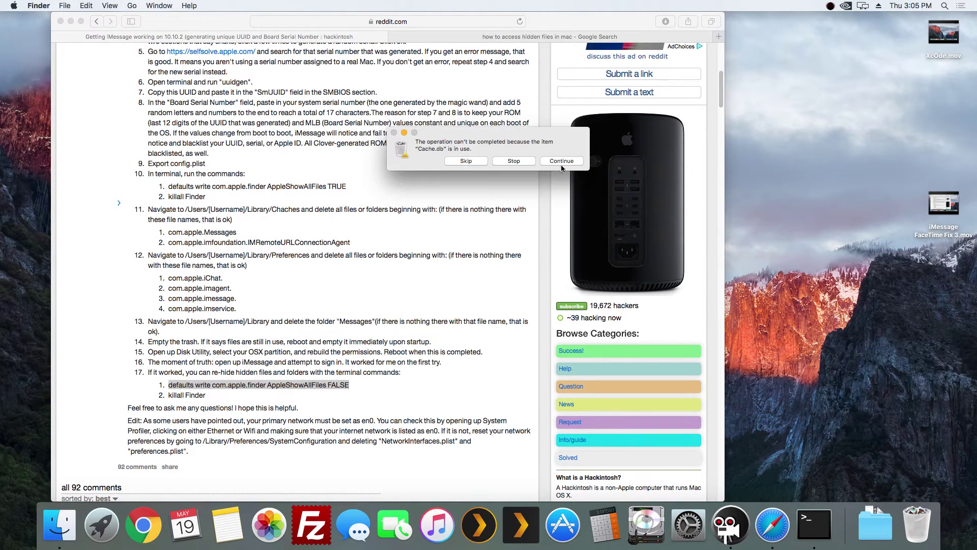
click(561, 162)
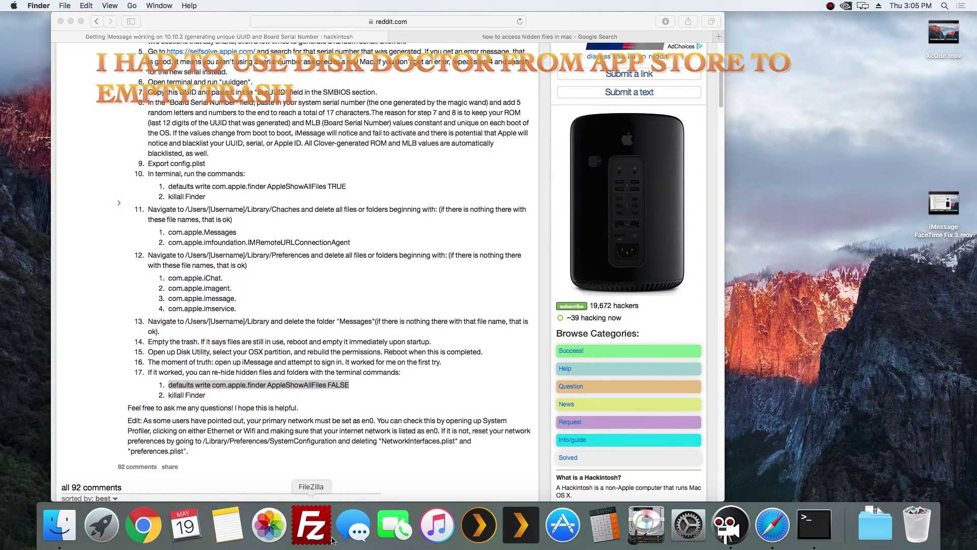
Step: Scan with Disk Doctor, clean 13.2 MB of caches, logs and Trash, then quit it
click(646, 524)
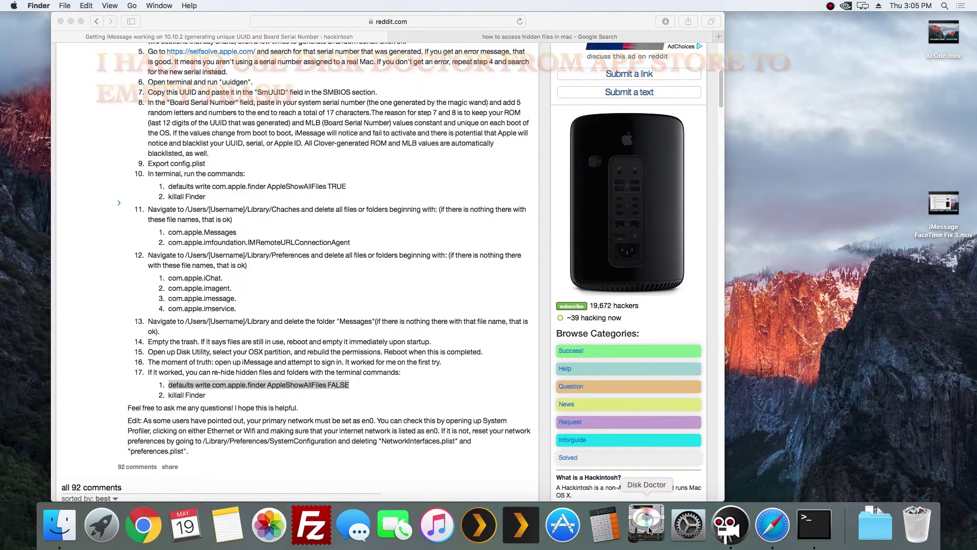
click(580, 288)
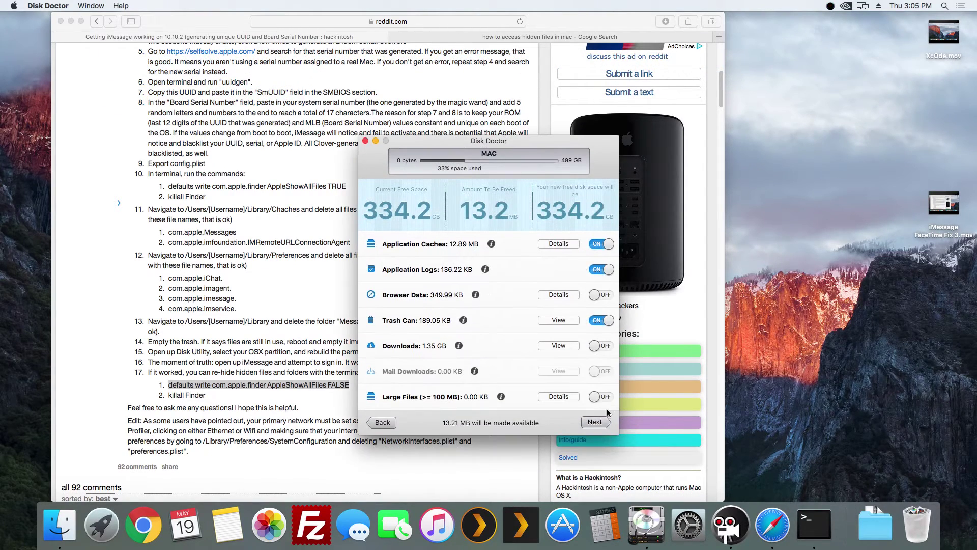
click(595, 422)
click(562, 302)
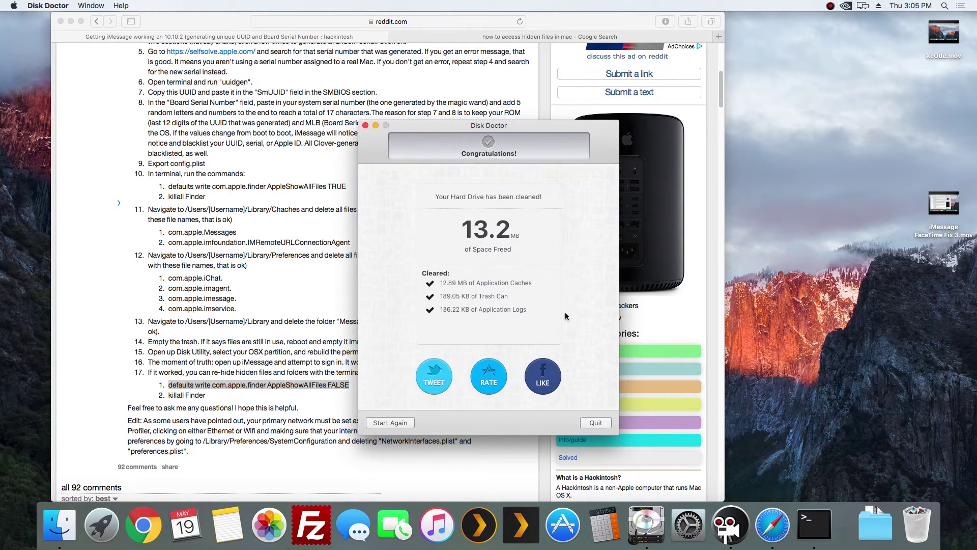
key(super+q)
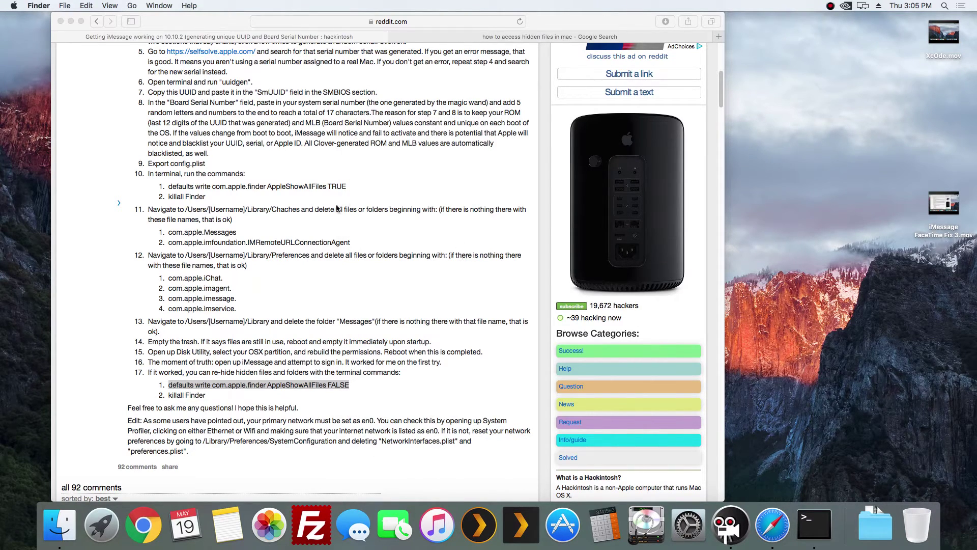